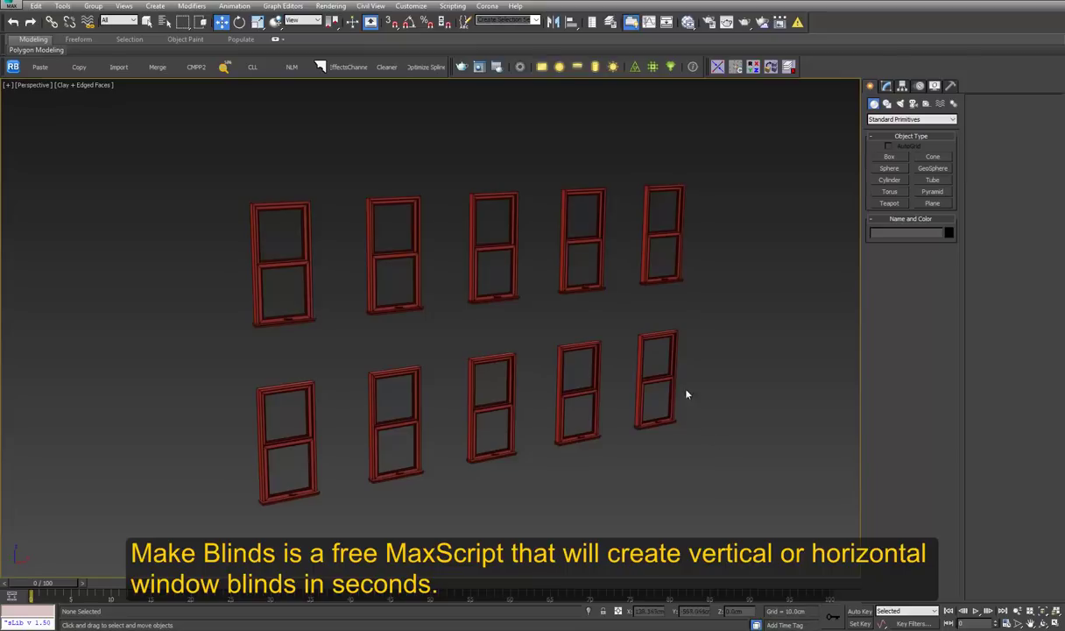
- Run the Make_Blinds.mzp installer script from the Scripting menu
{"action": "left_click", "coordinate": [452, 6]}
{"action": "left_click", "coordinate": [456, 99]}
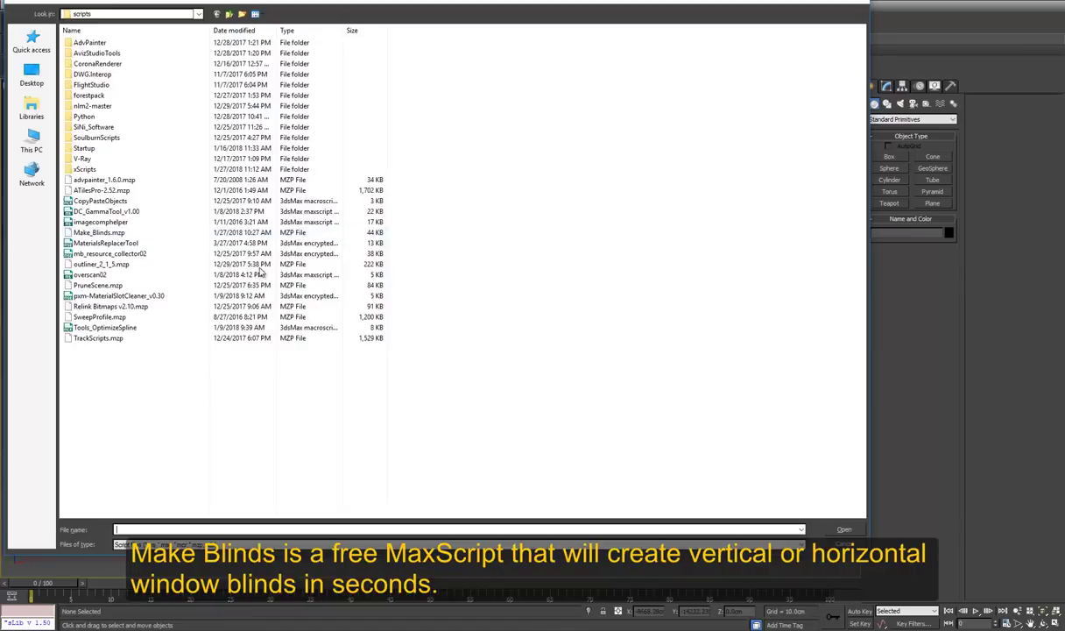
{"action": "double_click", "coordinate": [99, 232]}
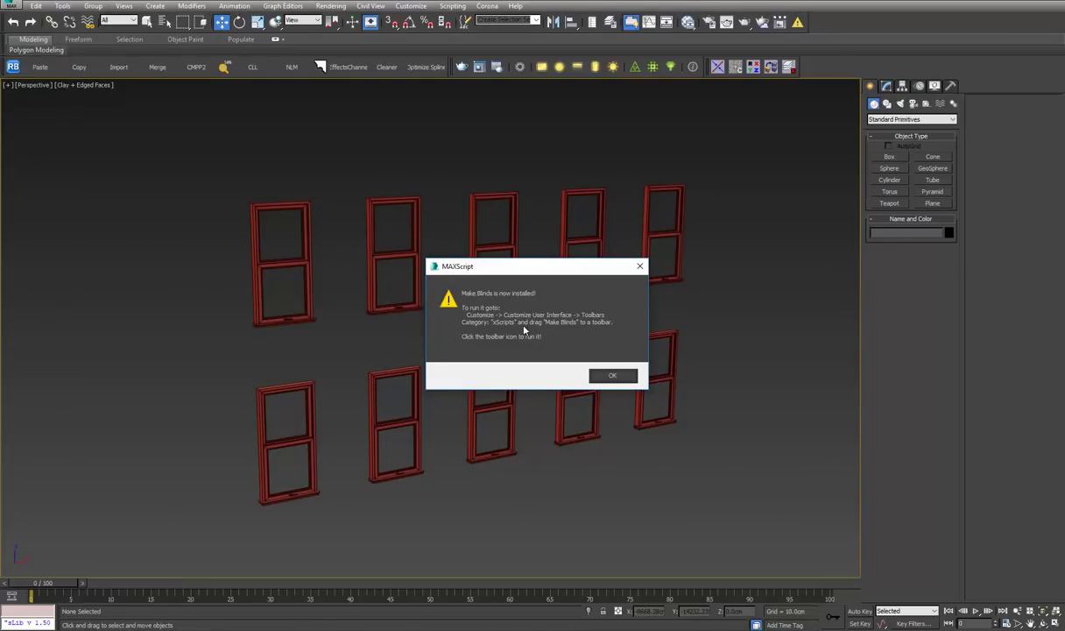
- In Customize User Interface, drag Make Blinds from the xScripts category onto the main toolbar
{"action": "left_click", "coordinate": [625, 379]}
{"action": "left_click", "coordinate": [411, 6]}
{"action": "left_click", "coordinate": [438, 18]}
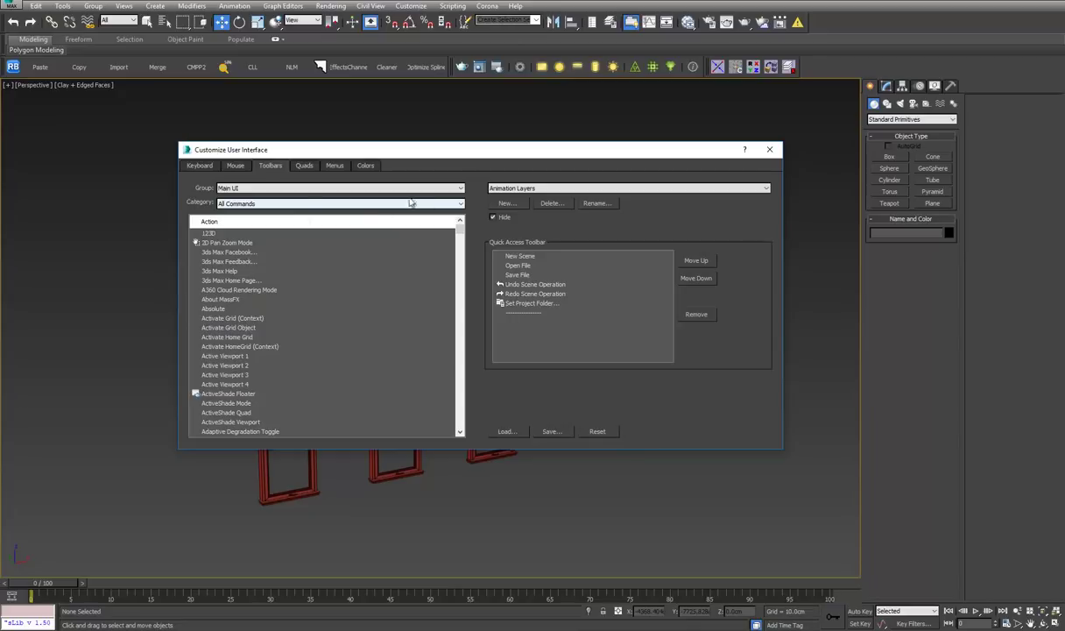
{"action": "left_click", "coordinate": [231, 166]}
{"action": "left_click", "coordinate": [270, 166]}
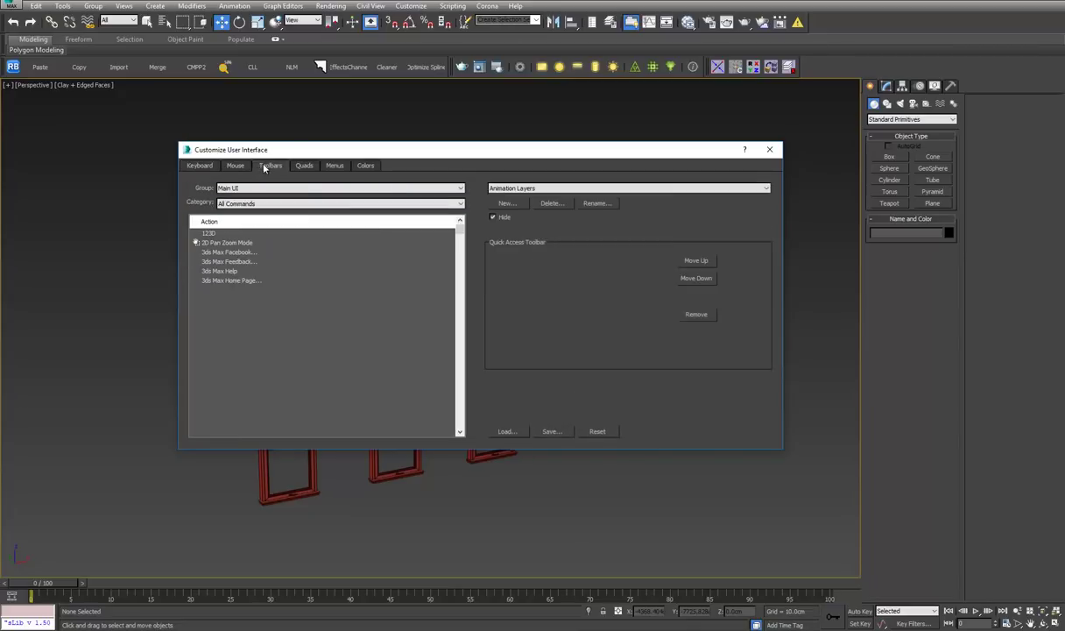
{"action": "left_click", "coordinate": [344, 204]}
{"action": "scroll", "coordinate": [437, 263], "scroll_direction": "down", "scroll_amount": 7}
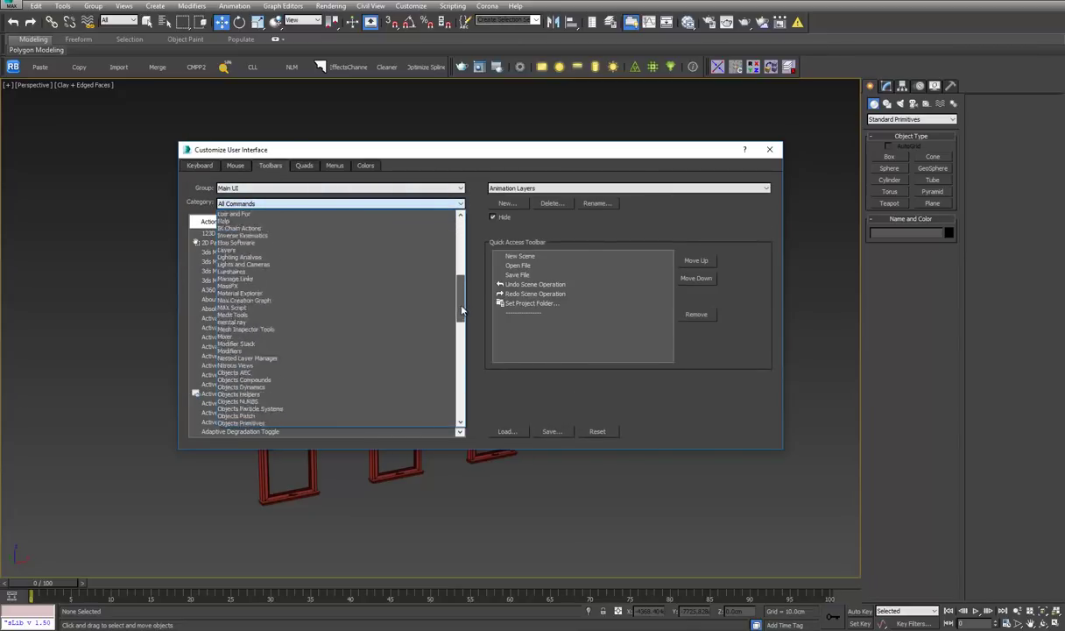
{"action": "scroll", "coordinate": [430, 368], "scroll_direction": "down", "scroll_amount": 8}
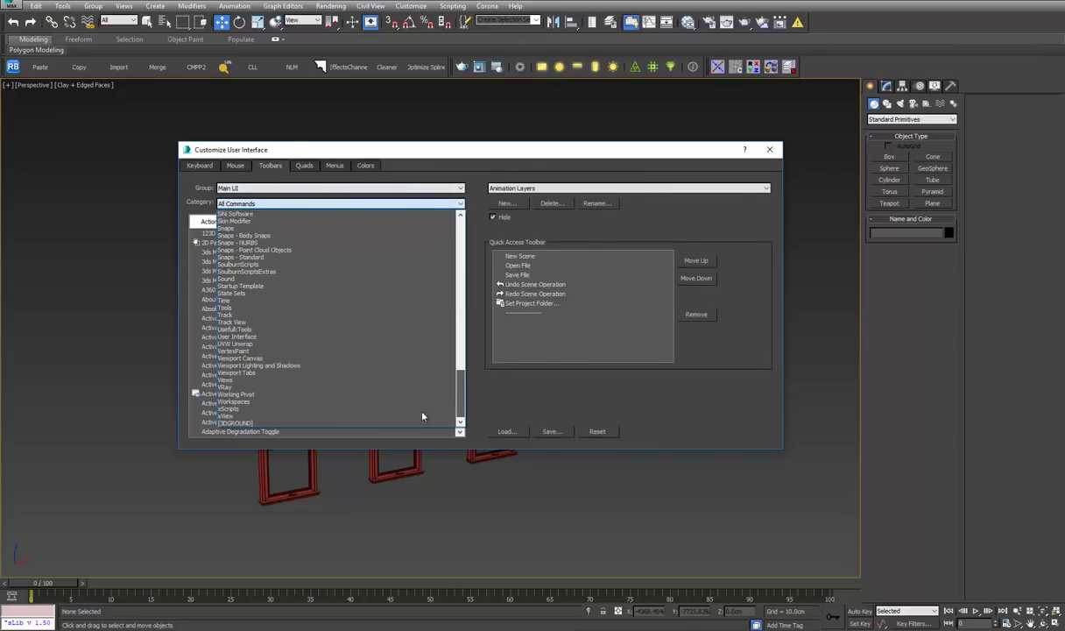
{"action": "left_click", "coordinate": [228, 410]}
{"action": "left_click_drag", "start_coordinate": [213, 236], "coordinate": [813, 26]}
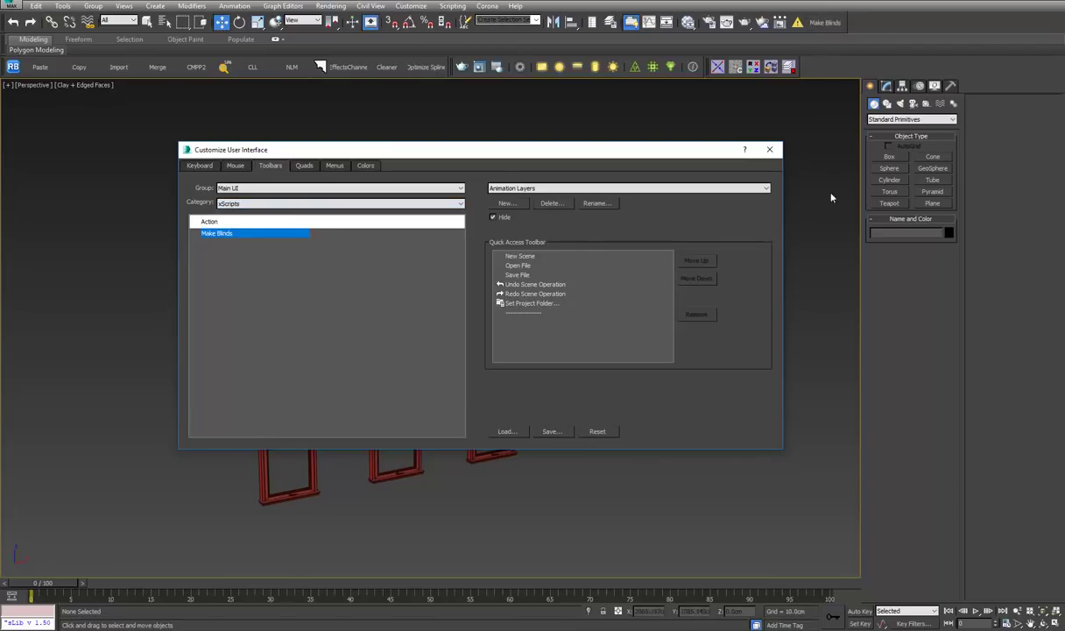
- Launch Make Blinds from its new toolbar button and move its panel off the windows
{"action": "left_click", "coordinate": [770, 150]}
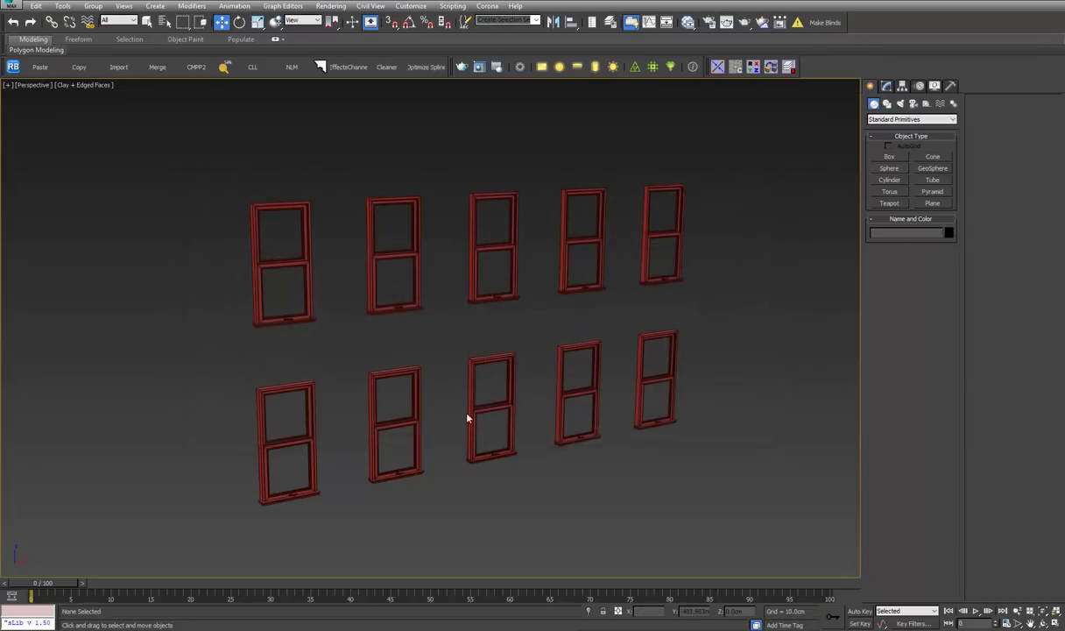
{"action": "mouse_move", "coordinate": [441, 294]}
{"action": "middle_mouse_down"}
{"action": "mouse_move", "coordinate": [417, 270]}
{"action": "mouse_move", "coordinate": [464, 263]}
{"action": "middle_mouse_up"}
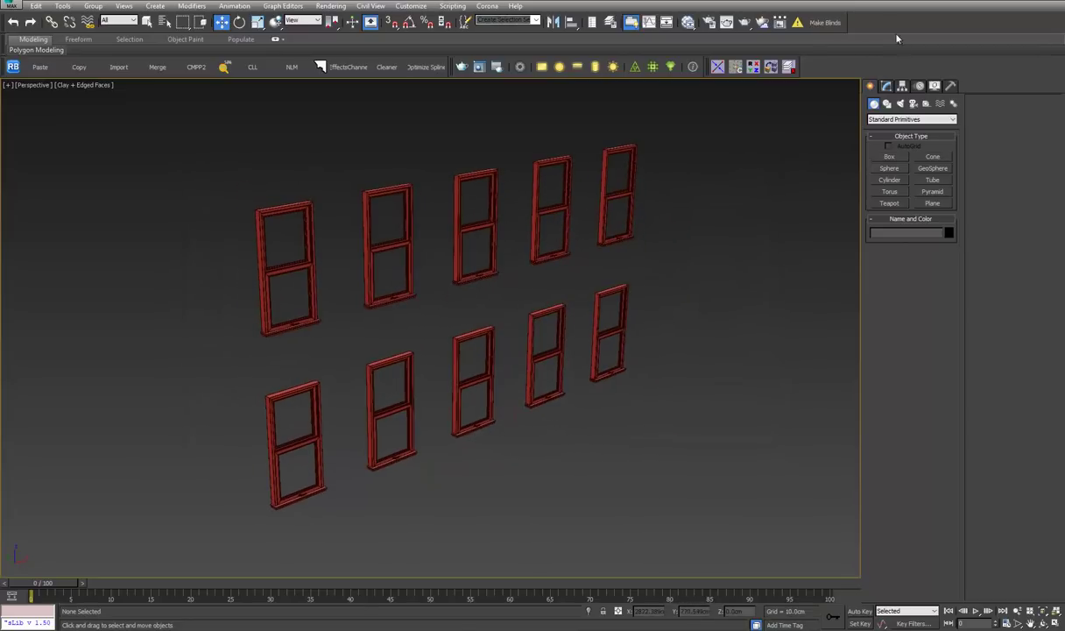
{"action": "left_click", "coordinate": [813, 23]}
{"action": "left_click_drag", "start_coordinate": [546, 129], "coordinate": [194, 146]}
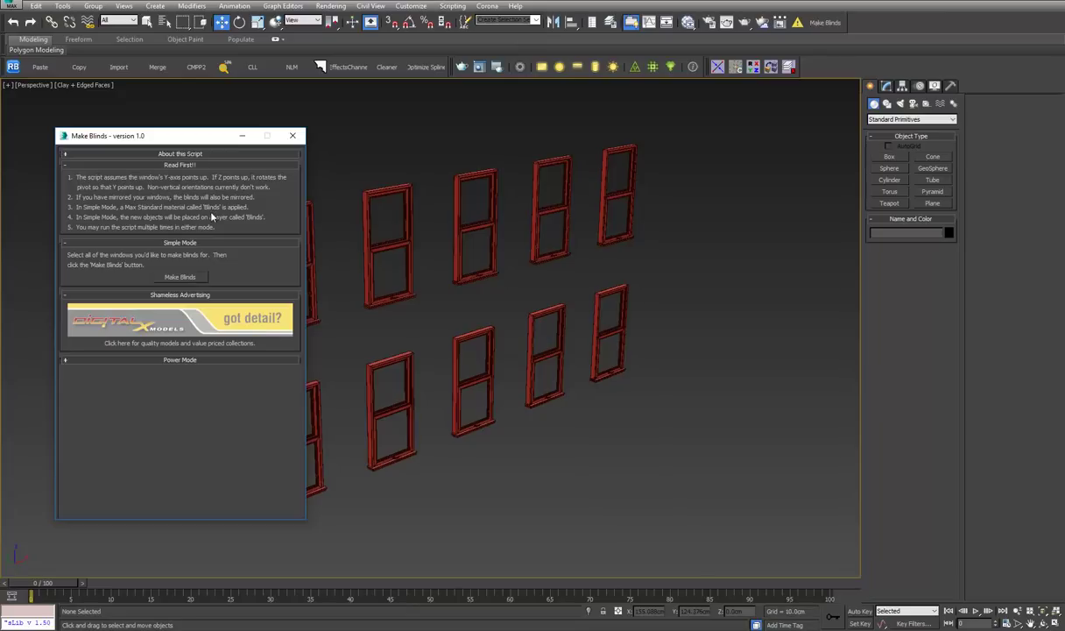
- Expand Power Mode and turn off Random Angles for a fixed 45° slat rotation
{"action": "left_click", "coordinate": [66, 359]}
{"action": "left_click_drag", "start_coordinate": [178, 345], "coordinate": [178, 311]}
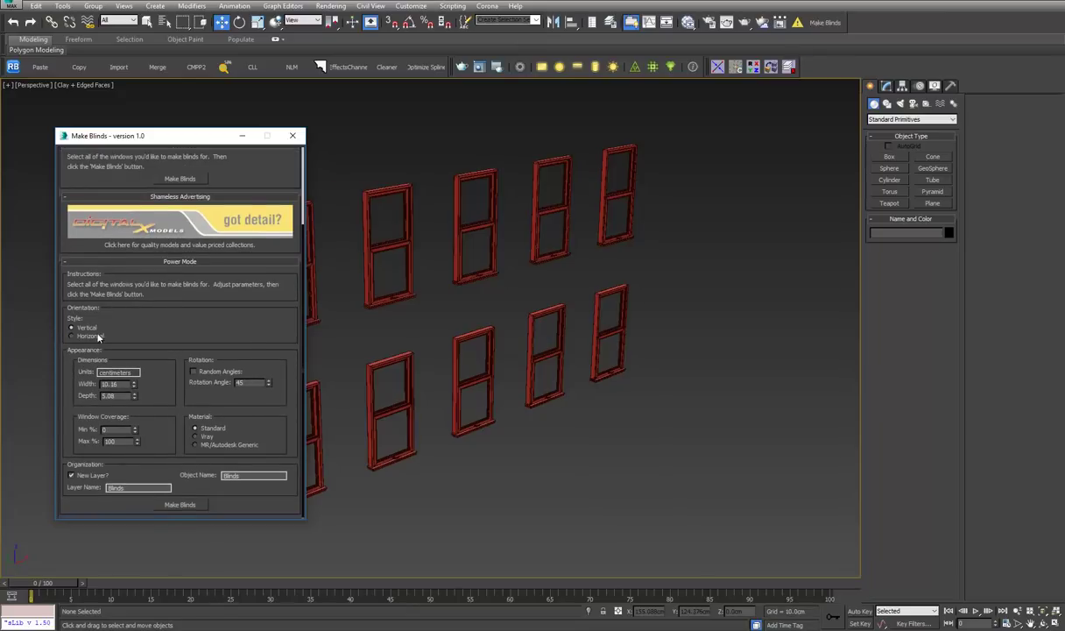
{"action": "left_click", "coordinate": [208, 376]}
{"action": "left_click_drag", "start_coordinate": [132, 488], "coordinate": [106, 489]}
{"action": "middle_click_drag", "start_coordinate": [383, 306], "coordinate": [625, 319], "text": "alt"}
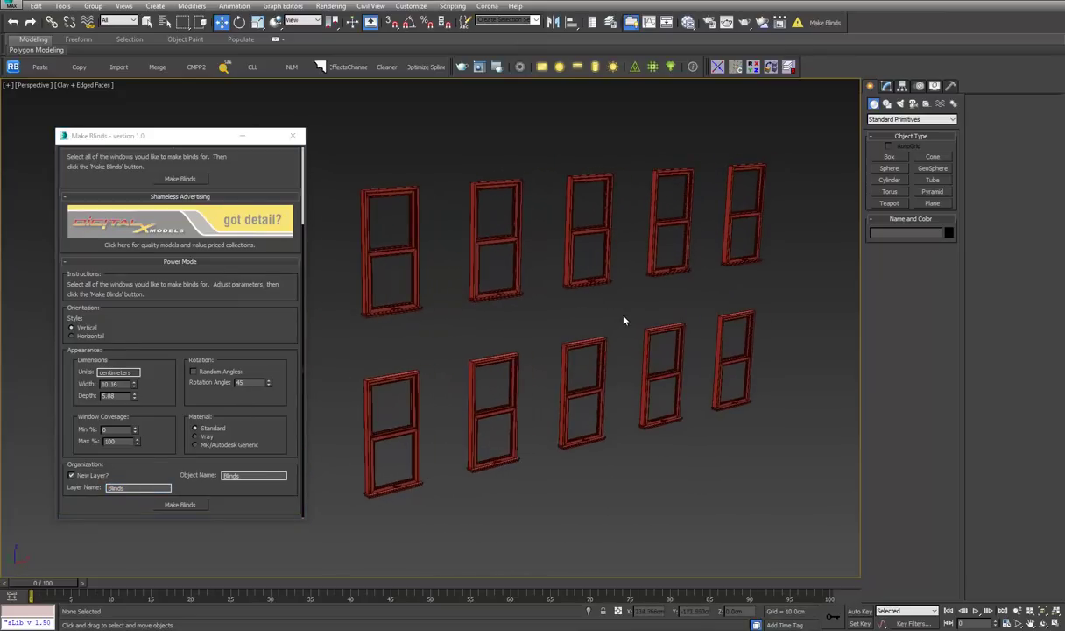
- Generate vertical blinds in all ten selected windows, then open the Layer Explorer
{"action": "left_click_drag", "start_coordinate": [751, 182], "coordinate": [437, 455]}
{"action": "scroll", "coordinate": [437, 456], "scroll_direction": "up", "scroll_amount": 5}
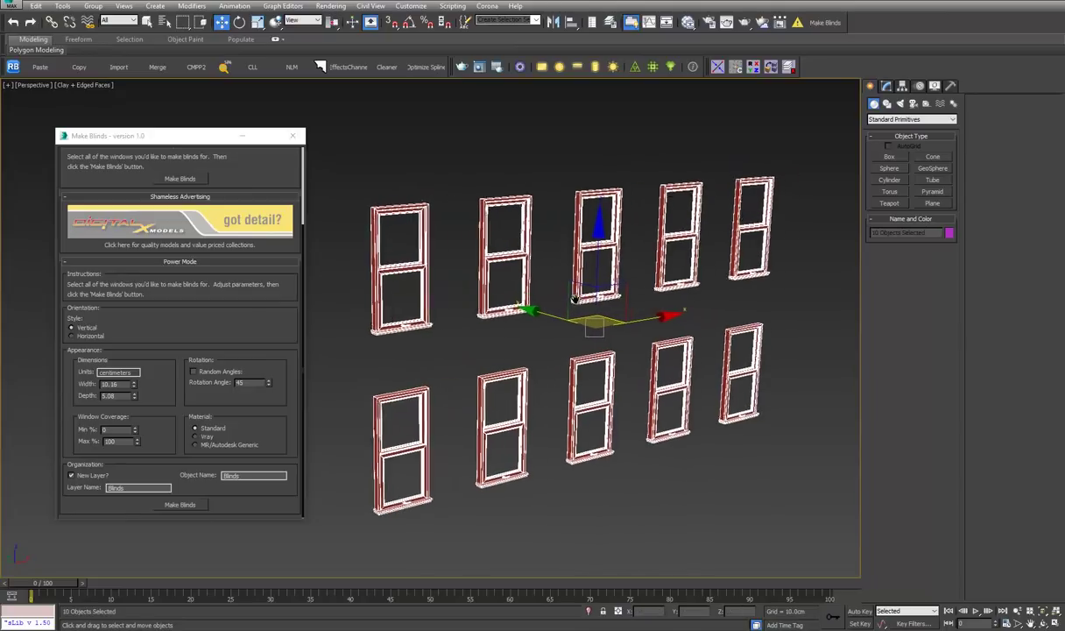
{"action": "left_click", "coordinate": [181, 505]}
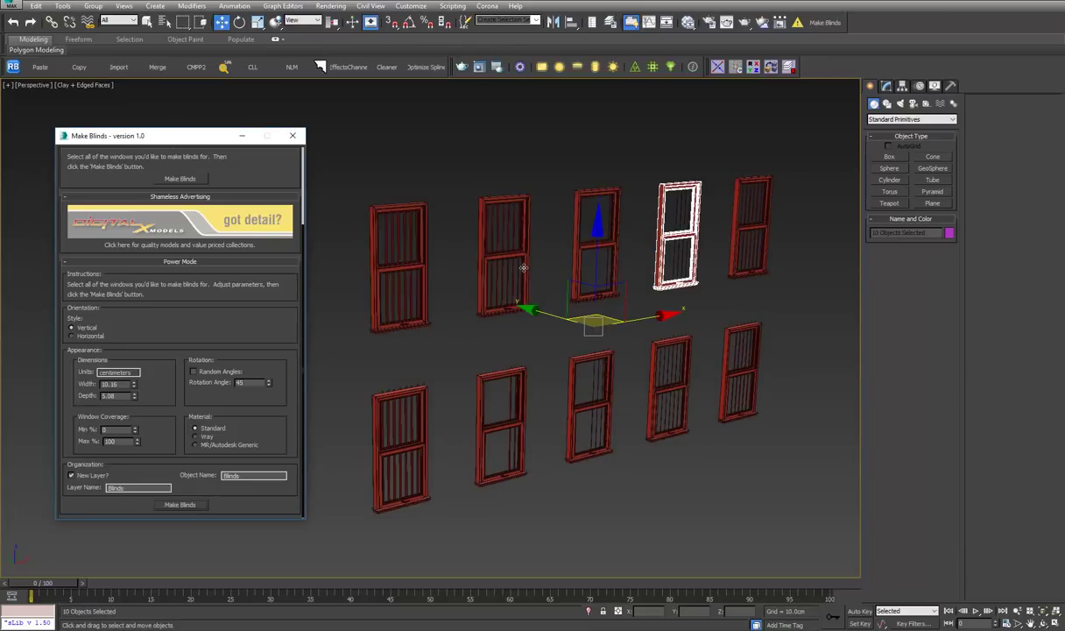
{"action": "left_click", "coordinate": [537, 342]}
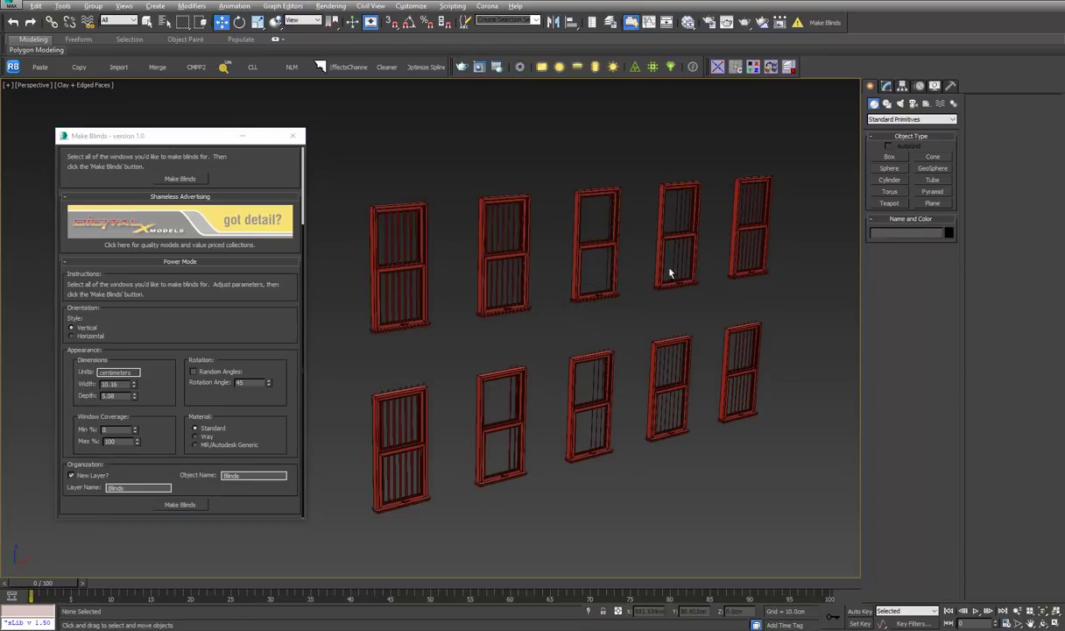
{"action": "mouse_move", "coordinate": [635, 254]}
{"action": "middle_mouse_down", "text": "alt"}
{"action": "mouse_move", "coordinate": [591, 225]}
{"action": "mouse_move", "coordinate": [680, 310]}
{"action": "mouse_move", "coordinate": [659, 296]}
{"action": "mouse_move", "coordinate": [692, 308]}
{"action": "mouse_move", "coordinate": [620, 300]}
{"action": "mouse_move", "coordinate": [643, 291]}
{"action": "middle_mouse_up", "text": "alt"}
{"action": "scroll", "coordinate": [664, 285], "scroll_direction": "down", "scroll_amount": 3}
{"action": "scroll", "coordinate": [626, 299], "scroll_direction": "up", "scroll_amount": 2}
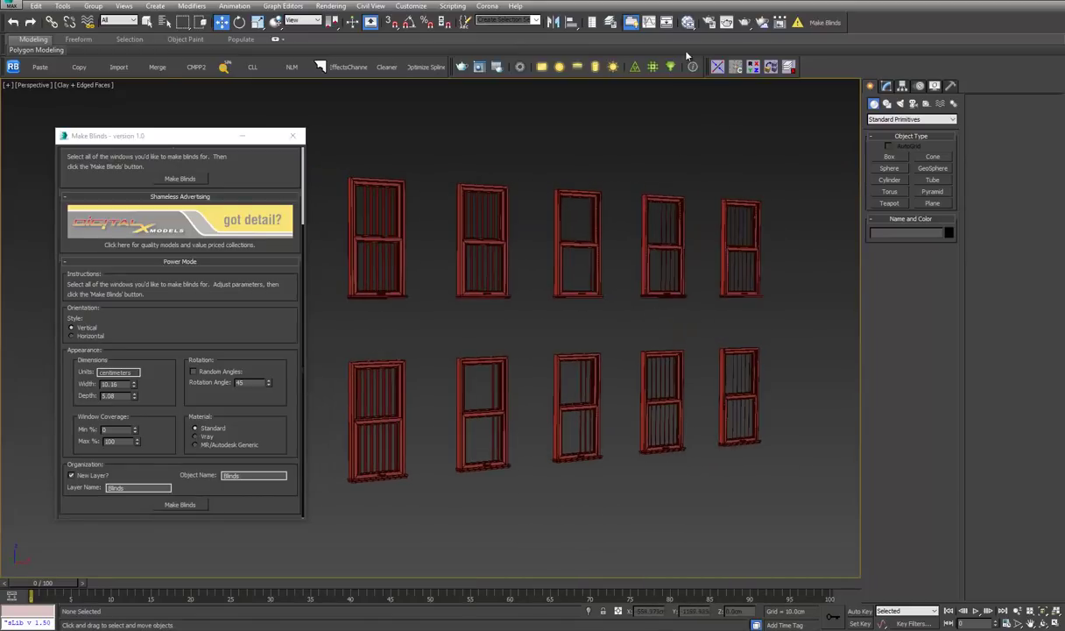
{"action": "left_click", "coordinate": [630, 24]}
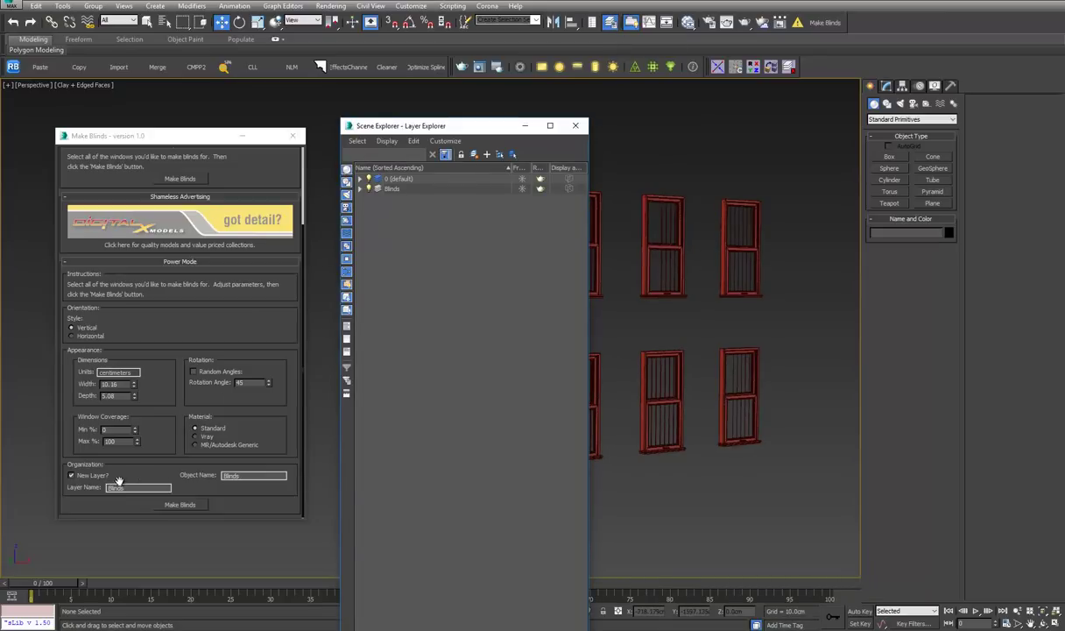
- Expand the Blinds layer in the Layer Explorer and pick individual blind objects
{"action": "double_click", "coordinate": [121, 487]}
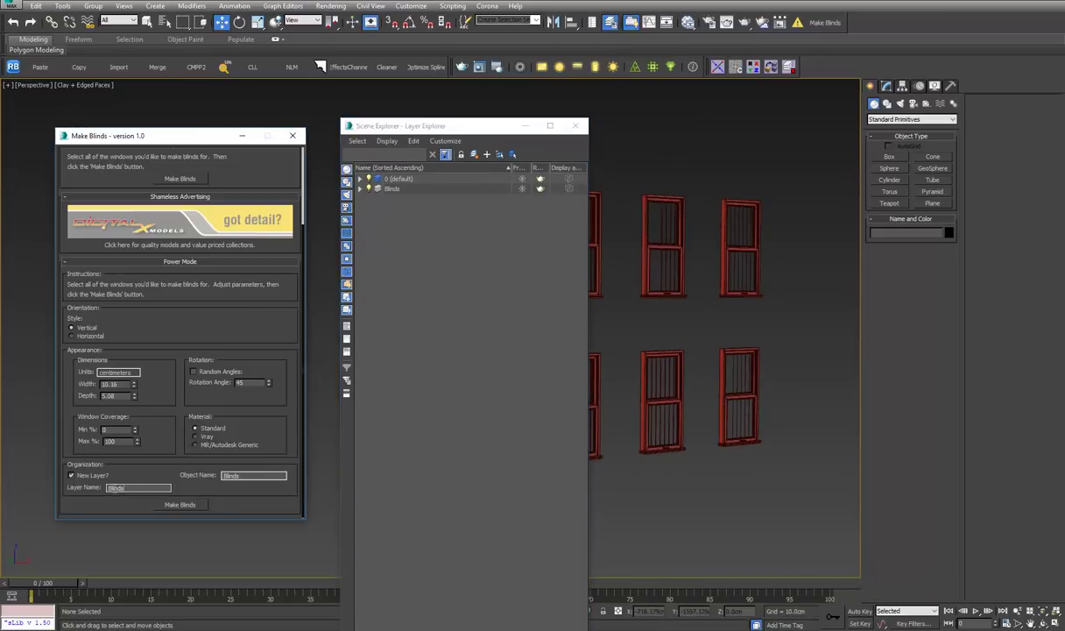
{"action": "left_click", "coordinate": [360, 189]}
{"action": "left_click", "coordinate": [404, 198]}
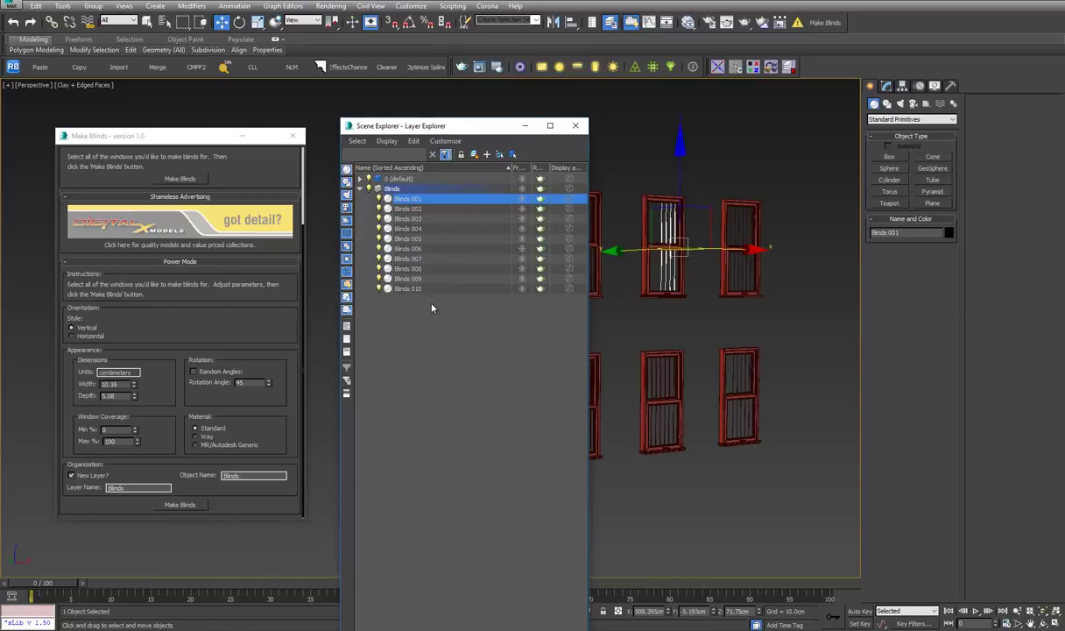
{"action": "left_click_drag", "start_coordinate": [467, 126], "coordinate": [474, 121]}
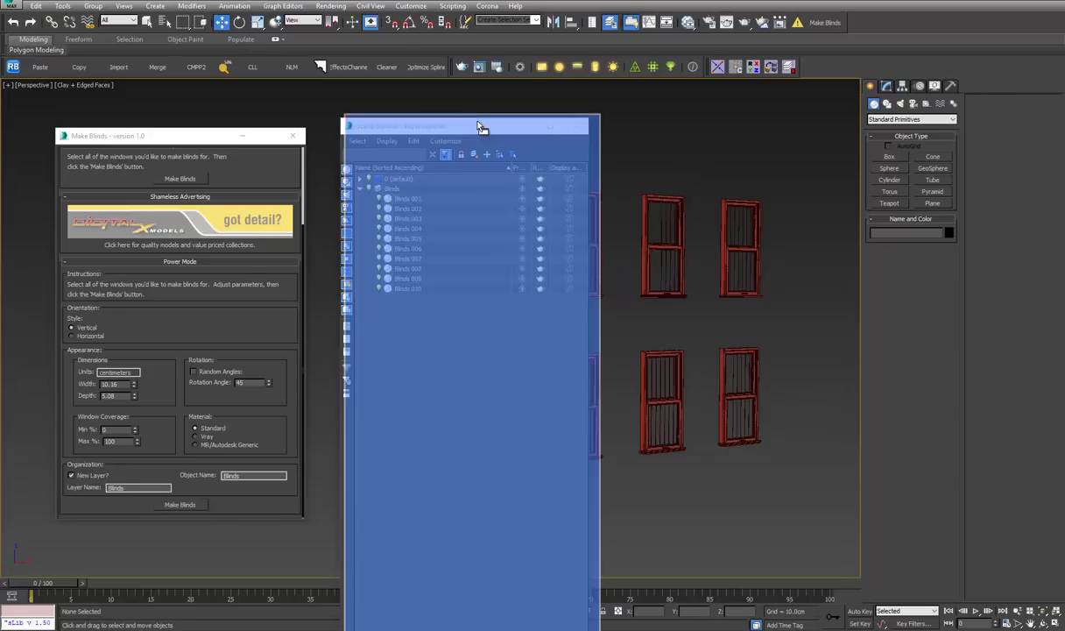
{"action": "left_click", "coordinate": [429, 273]}
{"action": "left_click", "coordinate": [424, 262]}
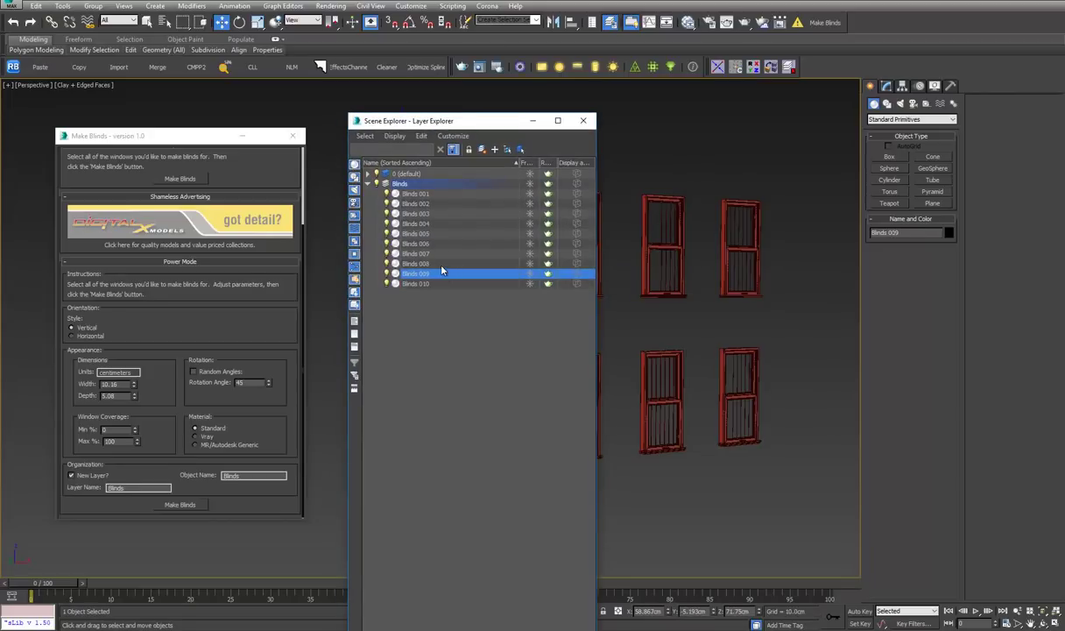
{"action": "left_click", "coordinate": [418, 253]}
{"action": "left_click", "coordinate": [441, 194]}
- Select Blinds 001 through 010 as one range and close the Layer Explorer
{"action": "left_click", "coordinate": [444, 184]}
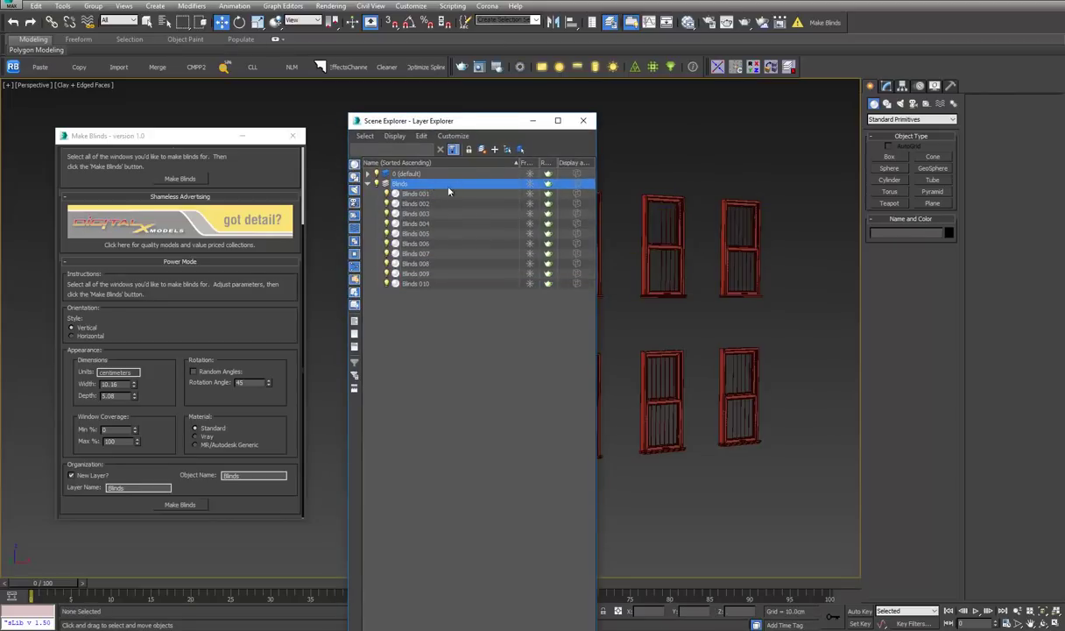
{"action": "left_click", "coordinate": [370, 184]}
{"action": "left_click", "coordinate": [370, 184]}
{"action": "left_click", "coordinate": [436, 197]}
{"action": "left_click", "coordinate": [442, 283], "text": "shift"}
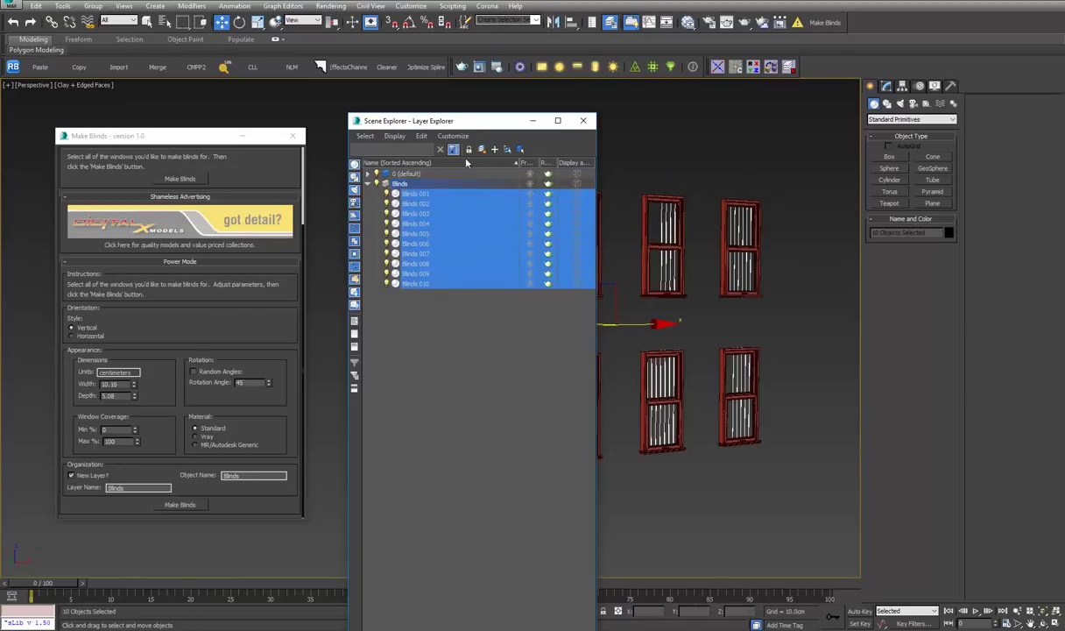
{"action": "left_click_drag", "start_coordinate": [480, 125], "coordinate": [442, 126]}
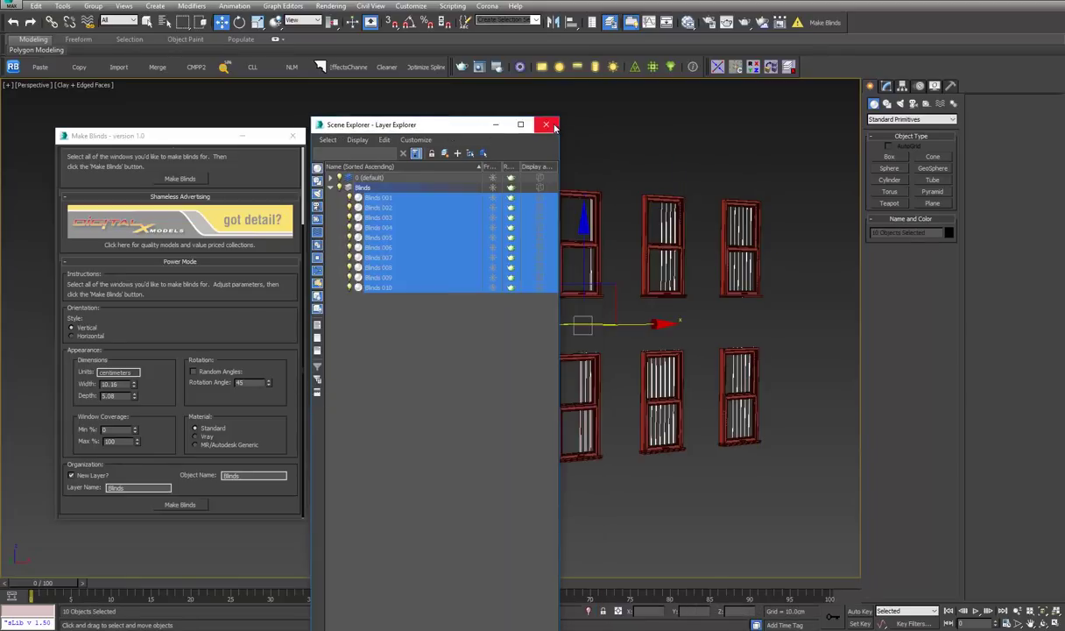
{"action": "left_click", "coordinate": [548, 123]}
{"action": "mouse_move", "coordinate": [615, 282]}
{"action": "middle_mouse_down", "text": "alt"}
{"action": "mouse_move", "coordinate": [712, 205]}
{"action": "mouse_move", "coordinate": [704, 191]}
{"action": "middle_mouse_up", "text": "alt"}
- Delete the ten selected blinds and switch on Random Angles in Power Mode
{"action": "key", "text": "Delete"}
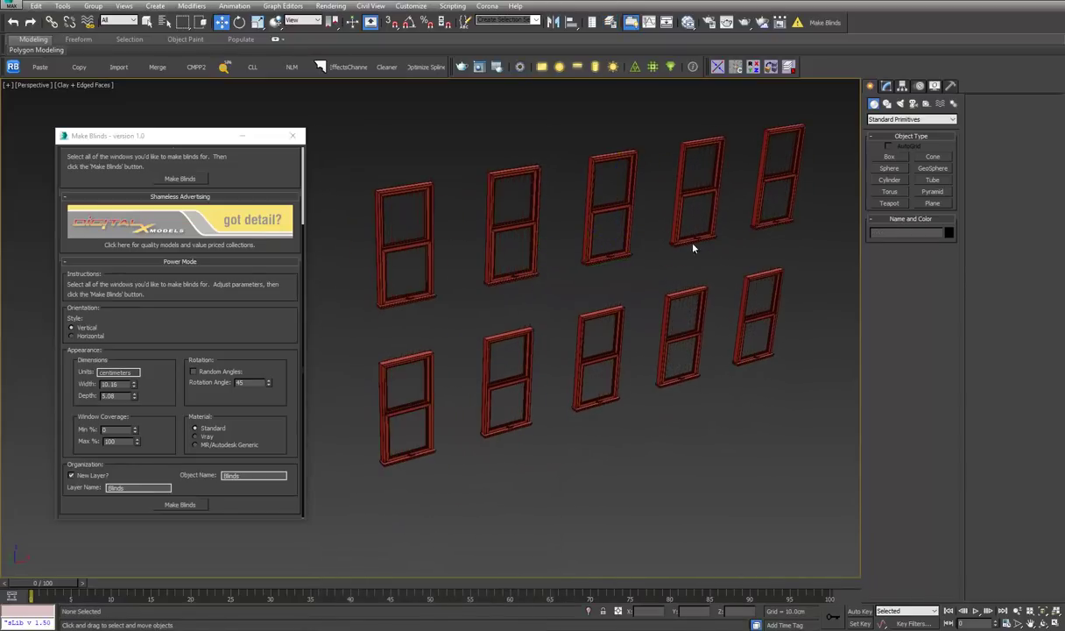
{"action": "mouse_move", "coordinate": [575, 278]}
{"action": "middle_mouse_down", "text": "alt"}
{"action": "mouse_move", "coordinate": [544, 314]}
{"action": "mouse_move", "coordinate": [555, 310]}
{"action": "middle_mouse_up", "text": "alt"}
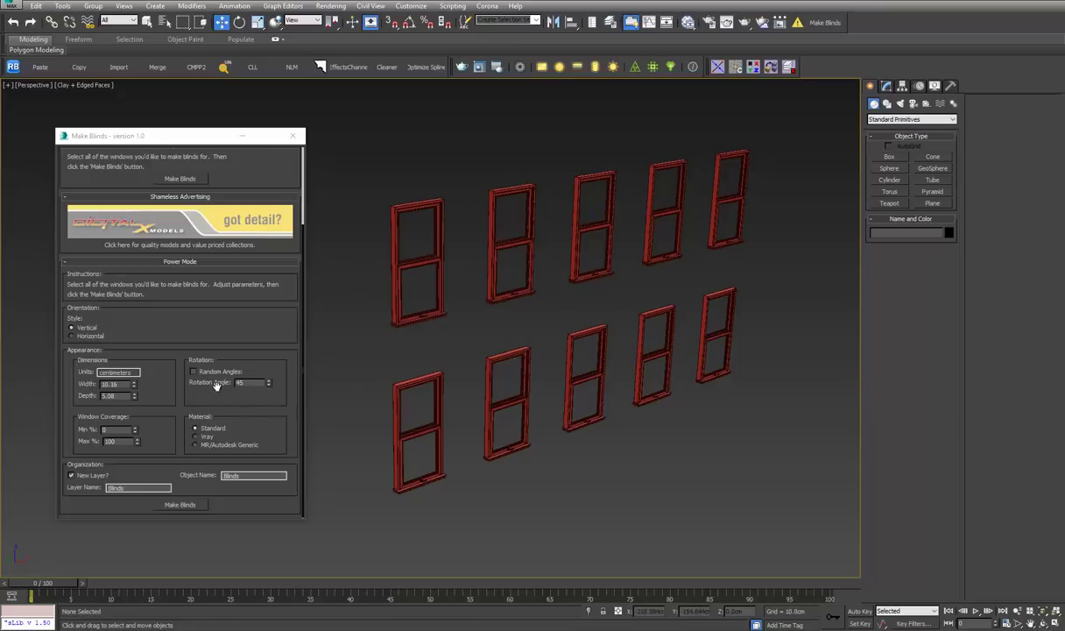
{"action": "left_click", "coordinate": [193, 372]}
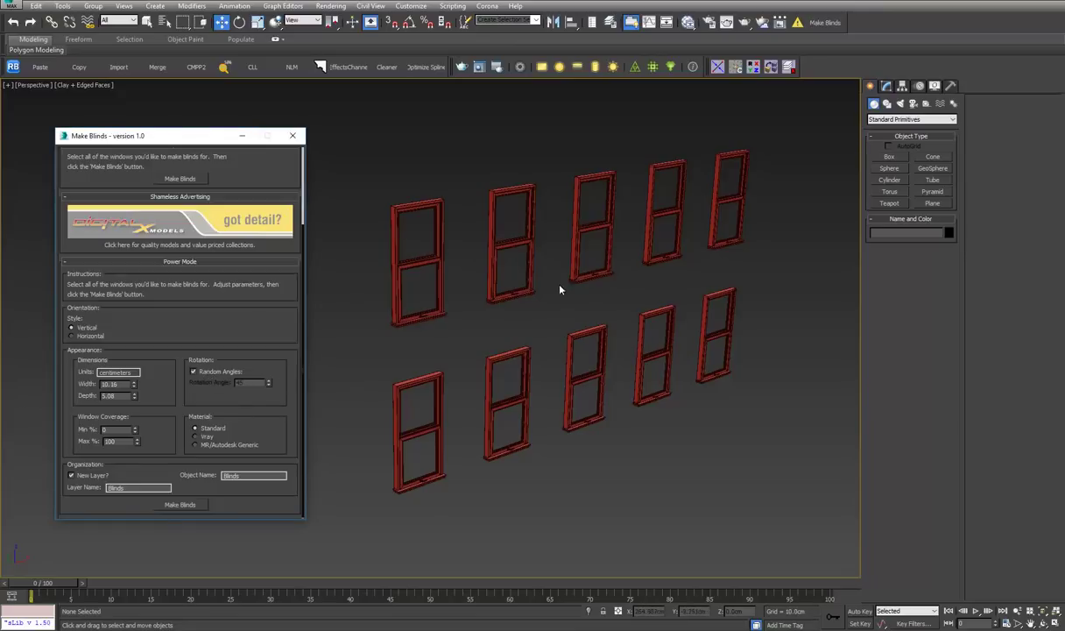
{"action": "middle_click_drag", "start_coordinate": [561, 289], "coordinate": [759, 163], "text": "alt"}
- Generate randomly angled blinds in all ten selected windows
{"action": "left_click_drag", "start_coordinate": [426, 447], "coordinate": [428, 445]}
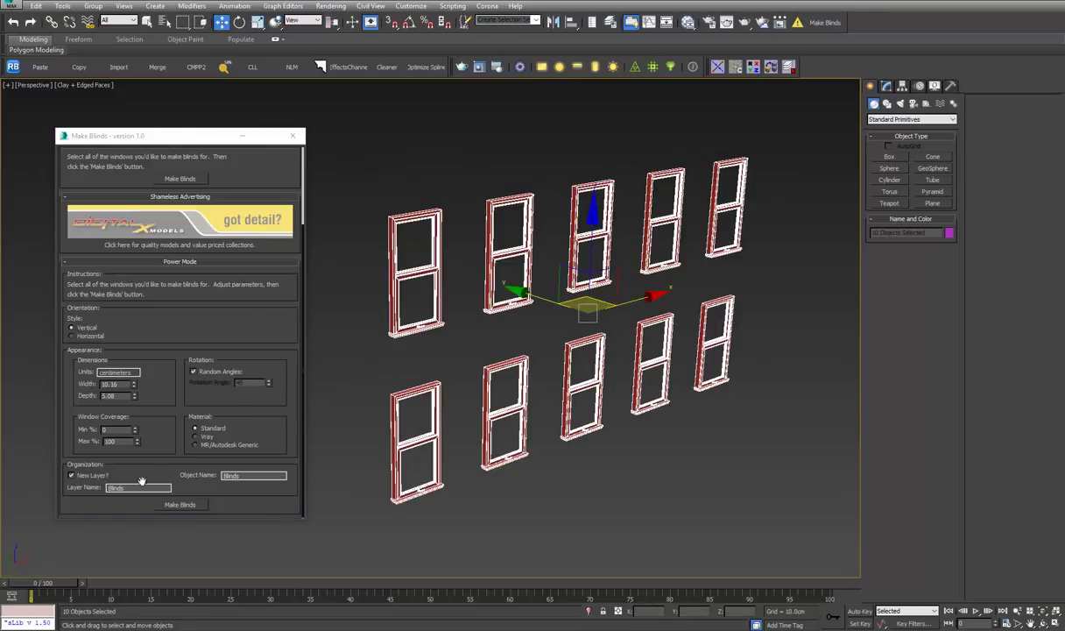
{"action": "left_click", "coordinate": [184, 505]}
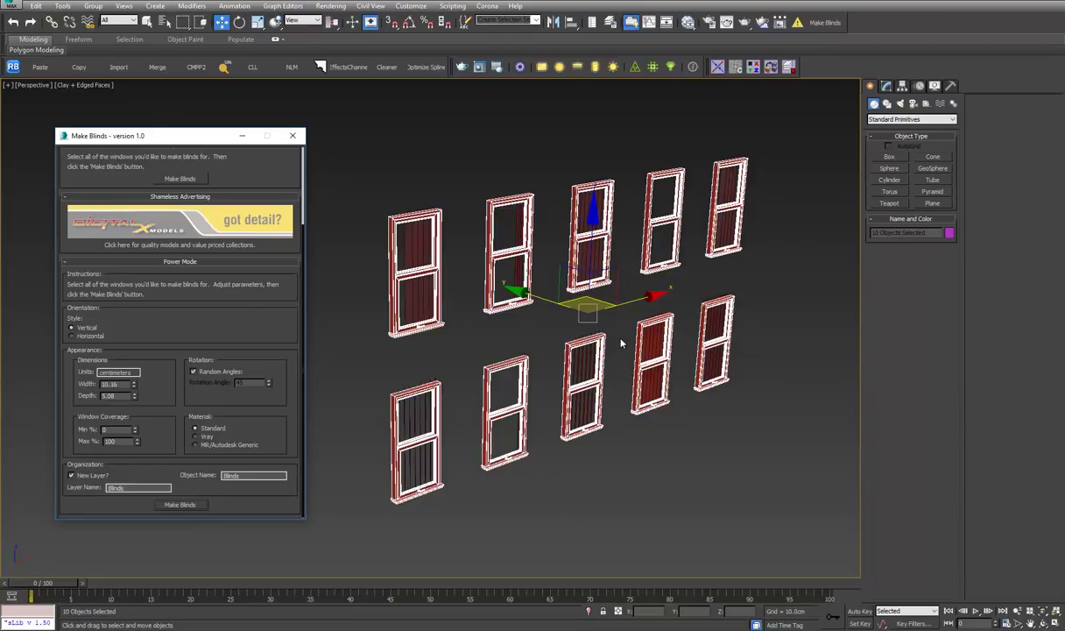
{"action": "mouse_move", "coordinate": [620, 342]}
{"action": "middle_mouse_down", "text": "alt"}
{"action": "mouse_move", "coordinate": [698, 362]}
{"action": "mouse_move", "coordinate": [686, 340]}
{"action": "middle_mouse_up", "text": "alt"}
{"action": "scroll", "coordinate": [569, 236], "scroll_direction": "up", "scroll_amount": 5}
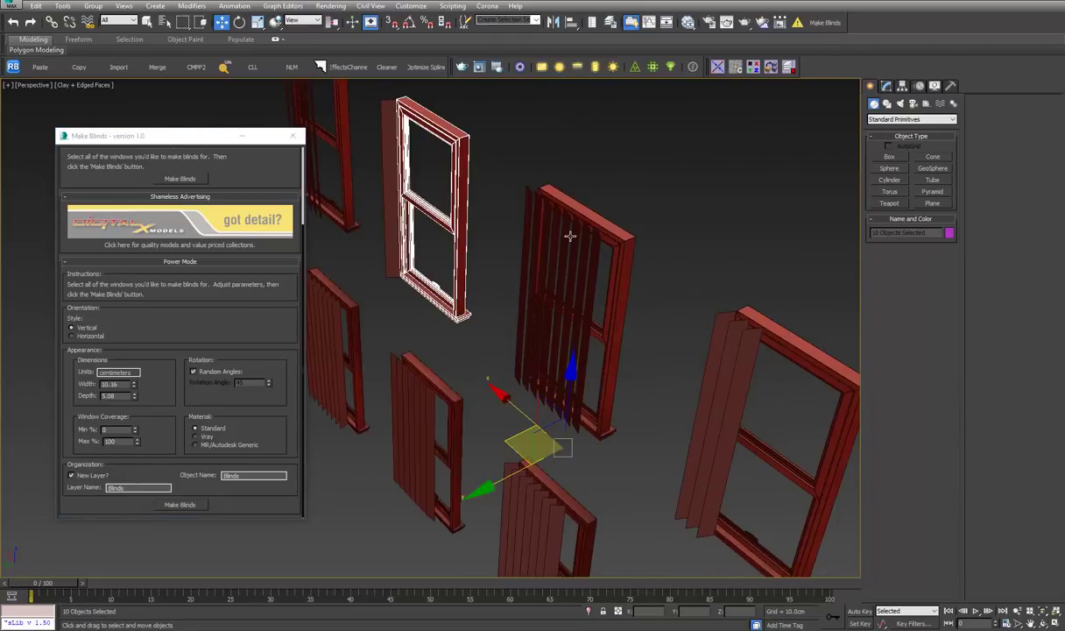
{"action": "mouse_move", "coordinate": [569, 236]}
{"action": "middle_mouse_down", "text": "alt"}
{"action": "mouse_move", "coordinate": [528, 336]}
{"action": "mouse_move", "coordinate": [474, 328]}
{"action": "middle_mouse_up", "text": "alt"}
- Select all ten random-angle blinds and delete them
{"action": "left_click", "coordinate": [641, 455]}
{"action": "left_click", "coordinate": [595, 390]}
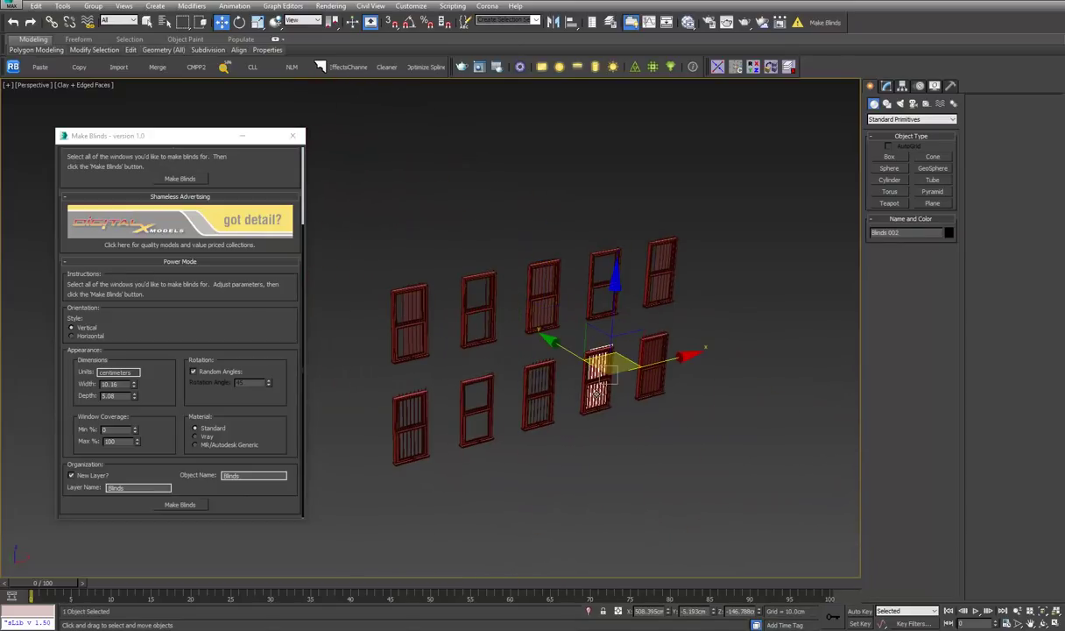
{"action": "key", "text": "ctrl+q"}
{"action": "mouse_move", "coordinate": [597, 385]}
{"action": "middle_mouse_down", "text": "alt"}
{"action": "mouse_move", "coordinate": [561, 296]}
{"action": "mouse_move", "coordinate": [634, 325]}
{"action": "middle_mouse_up", "text": "alt"}
{"action": "scroll", "coordinate": [560, 296], "scroll_direction": "up", "scroll_amount": 2}
{"action": "key", "text": "Delete"}
{"action": "scroll", "coordinate": [571, 317], "scroll_direction": "down", "scroll_amount": 3}
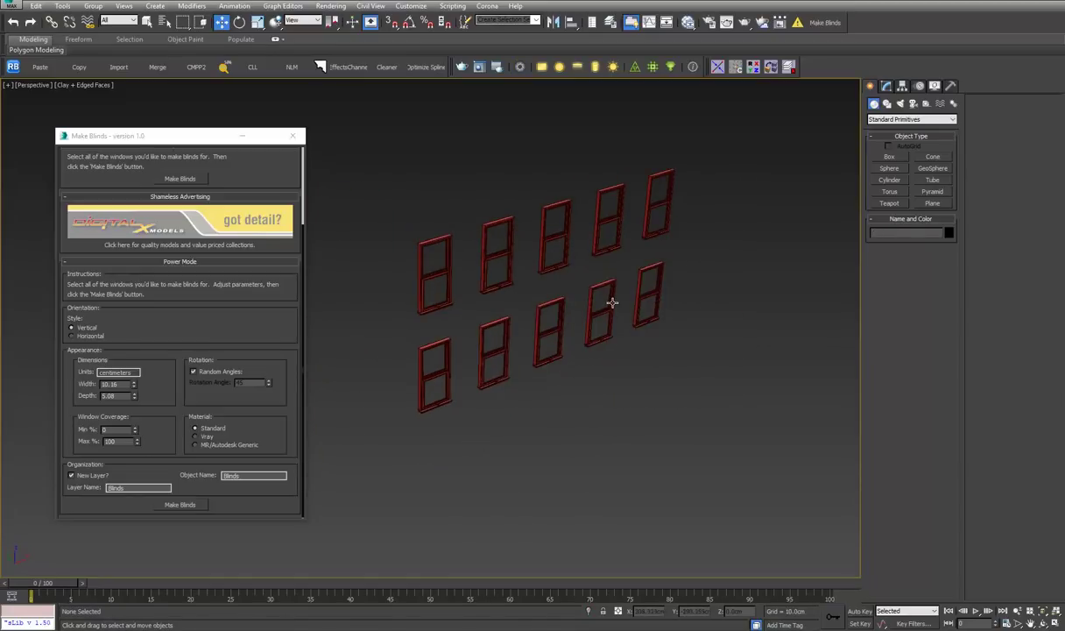
- Clone one window to the lower right and rotate the copy about its vertical axis
{"action": "left_click", "coordinate": [612, 303]}
{"action": "scroll", "coordinate": [571, 348], "scroll_direction": "up", "scroll_amount": 2}
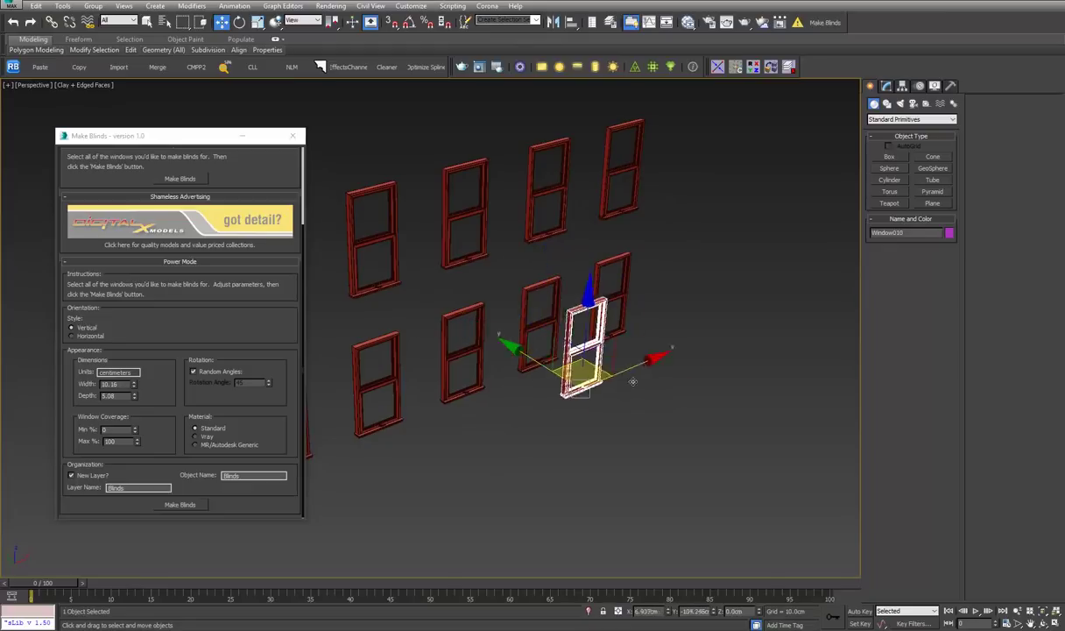
{"action": "left_click_drag", "start_coordinate": [552, 341], "coordinate": [647, 387], "text": "shift"}
{"action": "left_click", "coordinate": [521, 350]}
{"action": "key", "text": "e"}
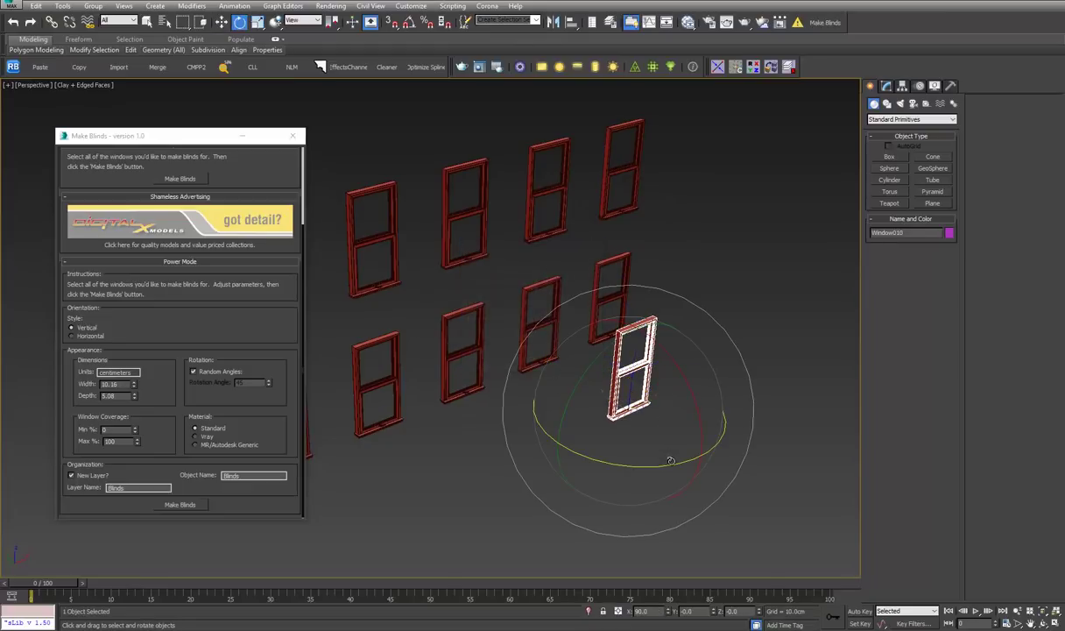
{"action": "left_click_drag", "start_coordinate": [672, 463], "coordinate": [553, 388]}
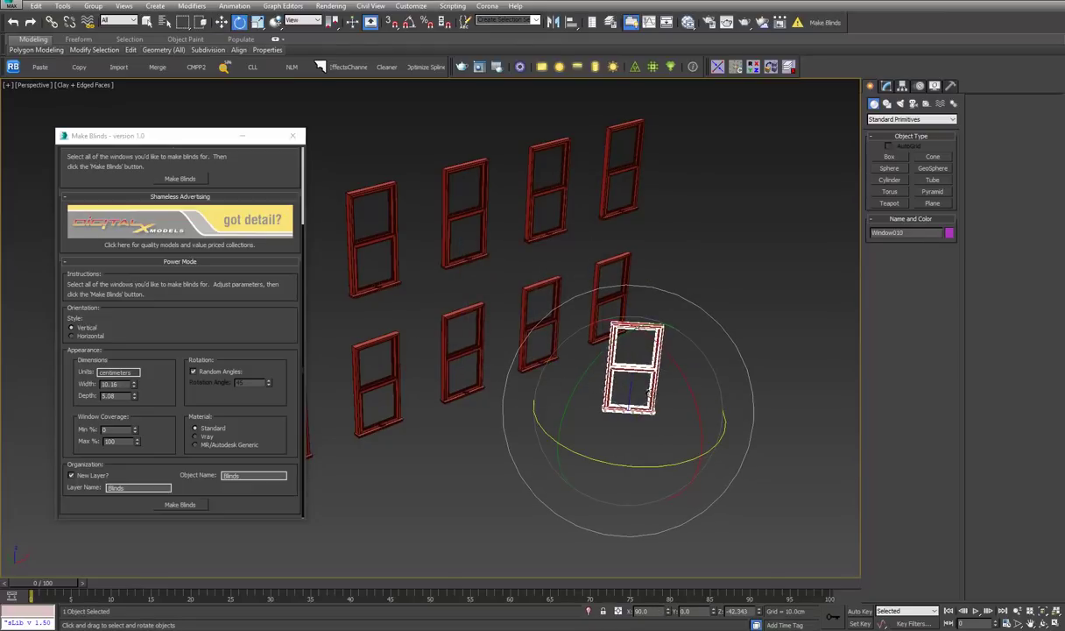
{"action": "key", "text": "w"}
- Clone a second window further lower right and rotate it to a different orientation
{"action": "left_click_drag", "start_coordinate": [633, 386], "coordinate": [745, 441], "text": "shift"}
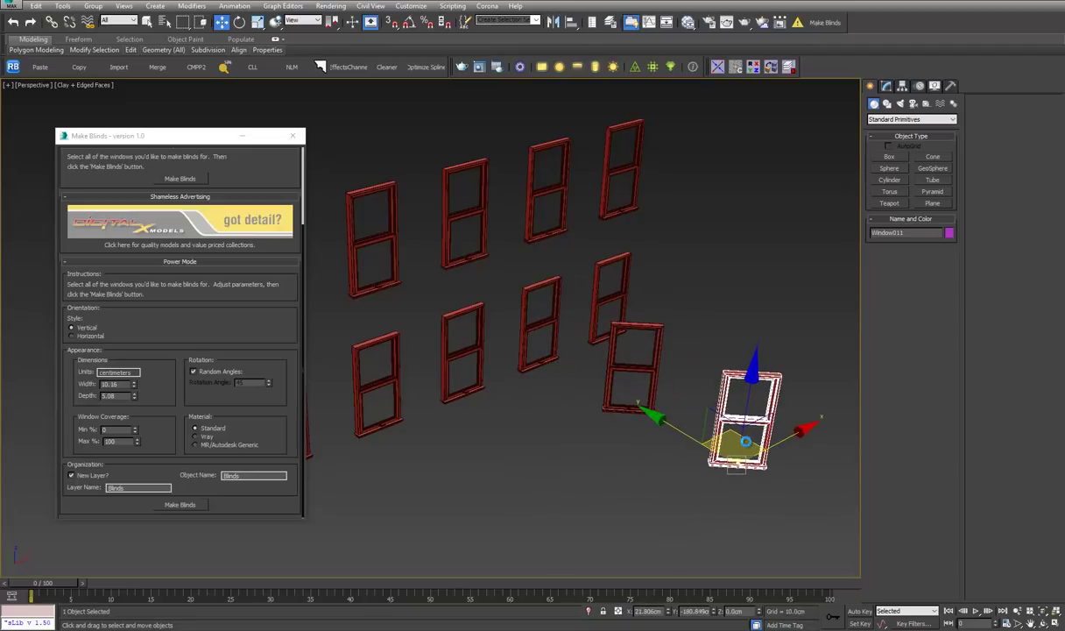
{"action": "left_click", "coordinate": [534, 359]}
{"action": "key", "text": "e"}
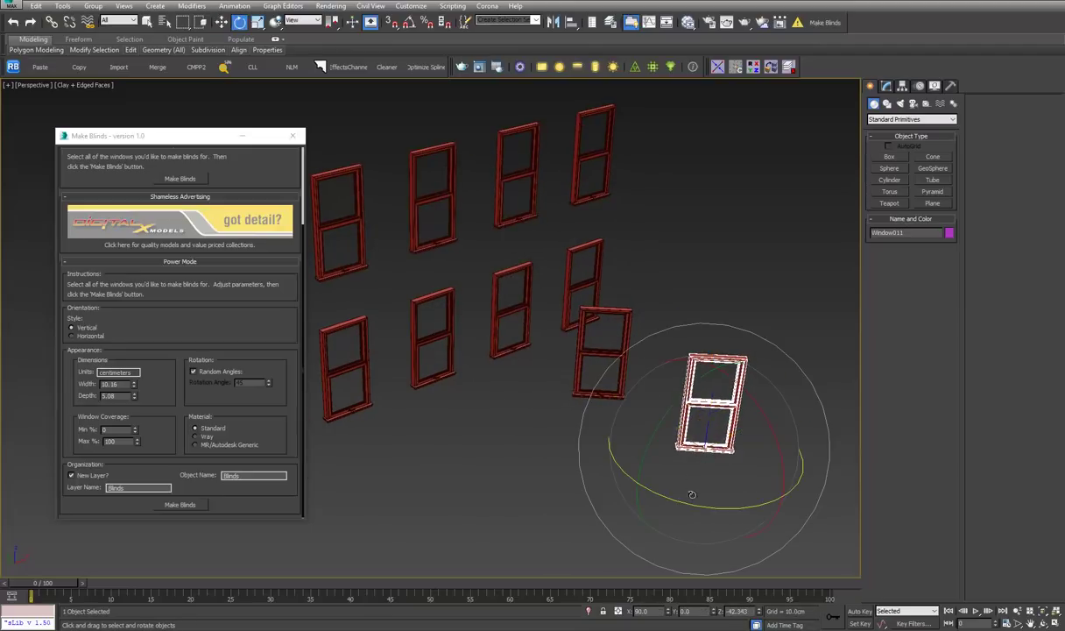
{"action": "left_click_drag", "start_coordinate": [692, 495], "coordinate": [566, 442]}
{"action": "key", "text": "w"}
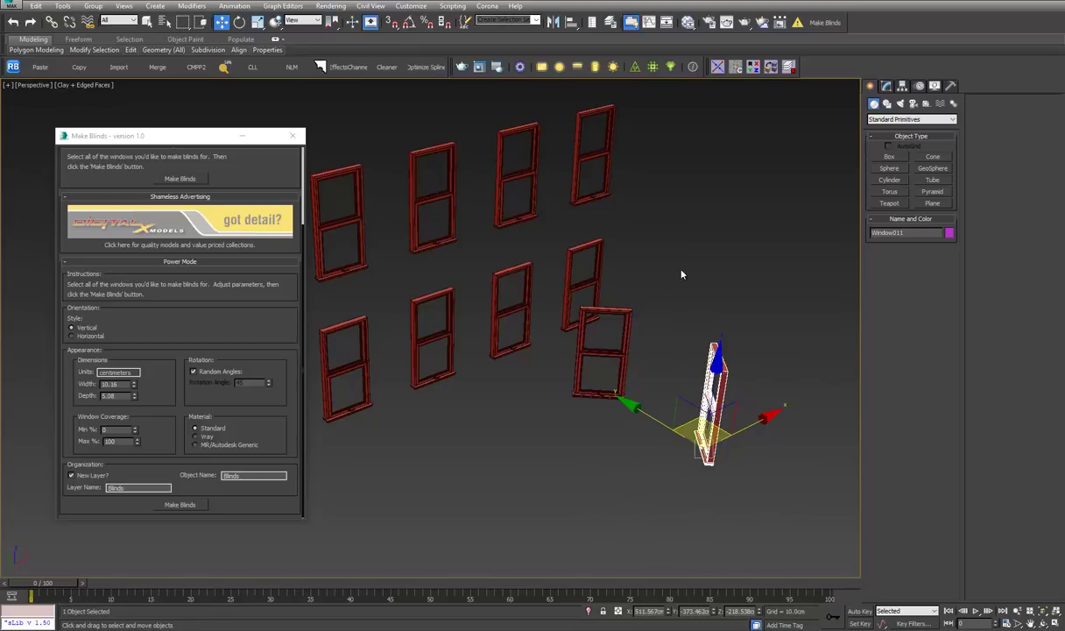
{"action": "left_click", "coordinate": [682, 275]}
{"action": "scroll", "coordinate": [665, 254], "scroll_direction": "down", "scroll_amount": 3}
{"action": "scroll", "coordinate": [589, 316], "scroll_direction": "up", "scroll_amount": 1}
{"action": "scroll", "coordinate": [586, 304], "scroll_direction": "up", "scroll_amount": 2}
- Turn off Random Angles to return to the fixed 45° slat rotation
{"action": "scroll", "coordinate": [622, 345], "scroll_direction": "up", "scroll_amount": 2}
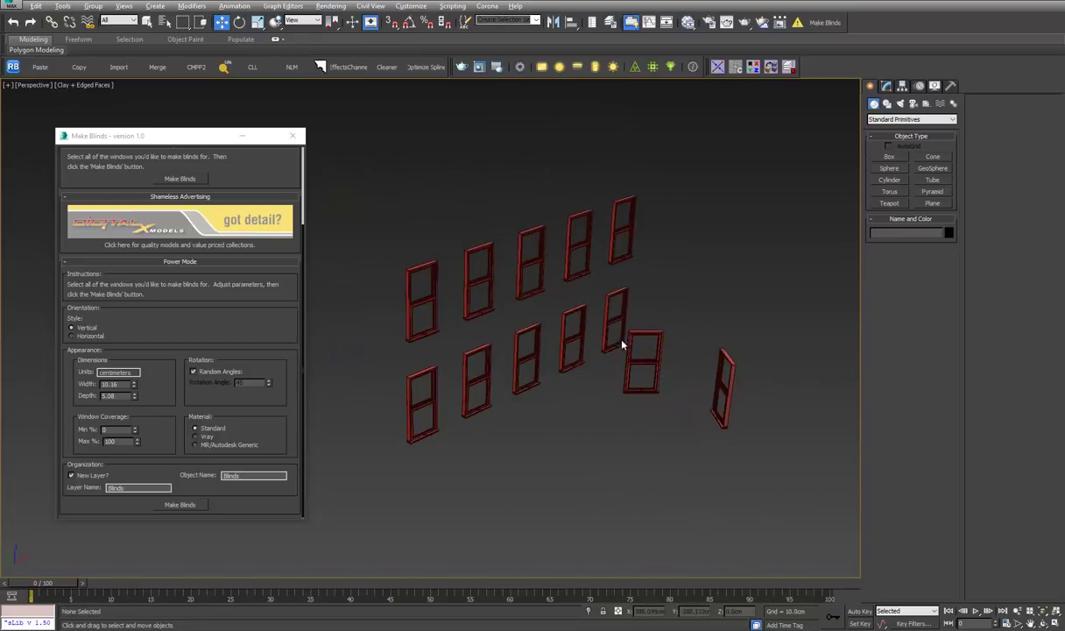
{"action": "scroll", "coordinate": [622, 345], "scroll_direction": "up", "scroll_amount": 1}
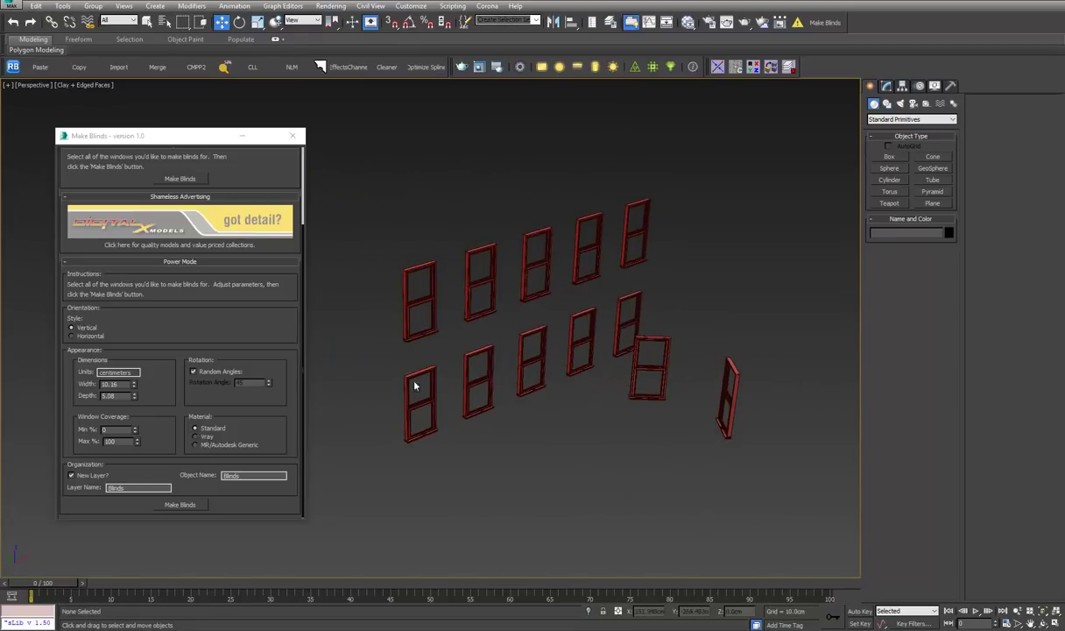
{"action": "left_click", "coordinate": [211, 372]}
- Generate fixed-angle blinds in all twelve selected windows
{"action": "left_click_drag", "start_coordinate": [793, 173], "coordinate": [402, 513]}
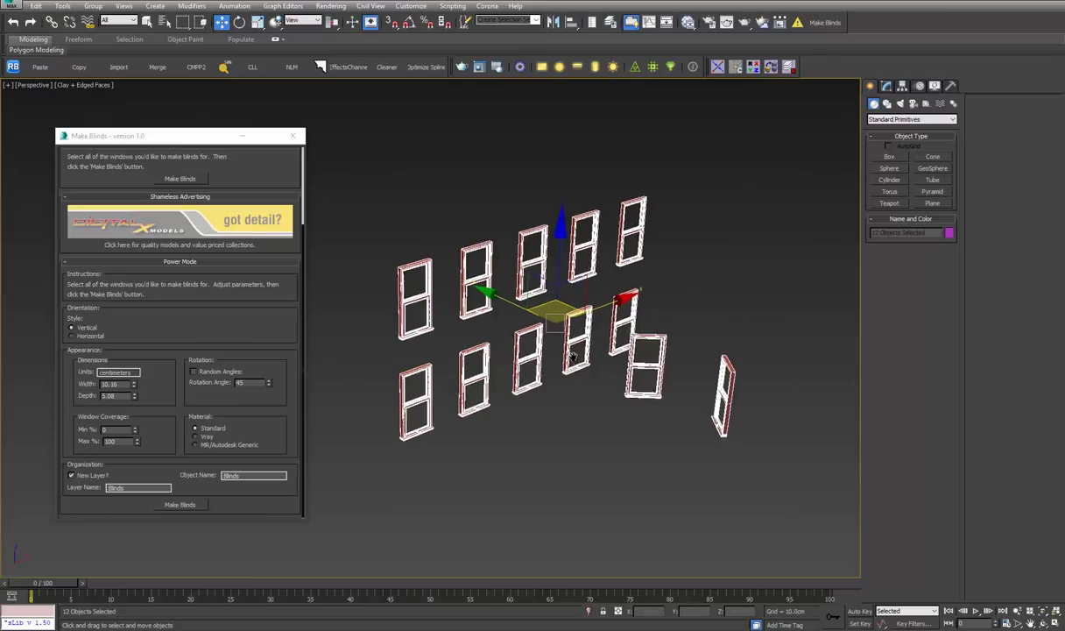
{"action": "scroll", "coordinate": [565, 311], "scroll_direction": "up", "scroll_amount": 3}
{"action": "scroll", "coordinate": [574, 316], "scroll_direction": "up", "scroll_amount": 3}
{"action": "scroll", "coordinate": [565, 304], "scroll_direction": "down", "scroll_amount": 2}
{"action": "scroll", "coordinate": [565, 304], "scroll_direction": "down", "scroll_amount": 2}
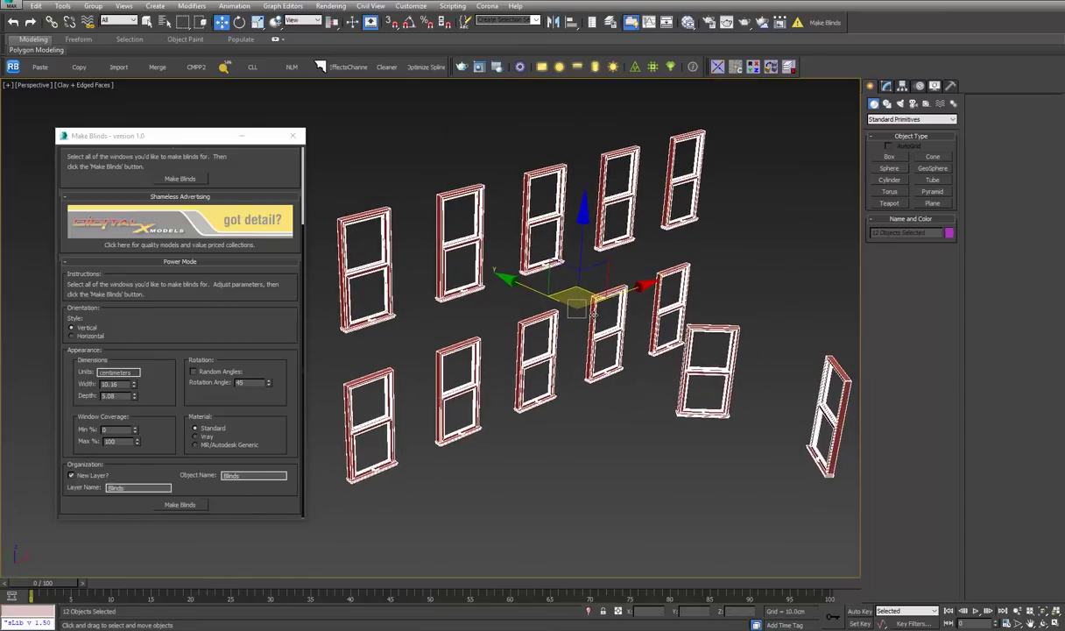
{"action": "scroll", "coordinate": [525, 324], "scroll_direction": "down", "scroll_amount": 2}
{"action": "left_click", "coordinate": [183, 505]}
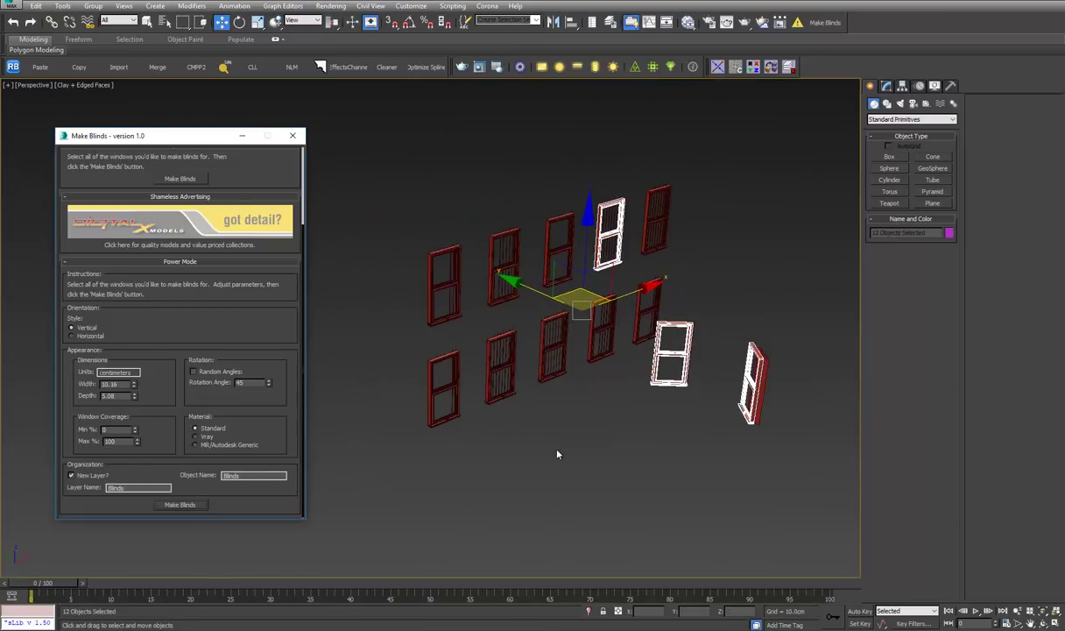
- Select all the generated blinds
{"action": "mouse_move", "coordinate": [671, 440]}
{"action": "middle_mouse_down", "text": "alt"}
{"action": "mouse_move", "coordinate": [633, 440]}
{"action": "mouse_move", "coordinate": [701, 385]}
{"action": "mouse_move", "coordinate": [682, 435]}
{"action": "mouse_move", "coordinate": [696, 269]}
{"action": "mouse_move", "coordinate": [622, 315]}
{"action": "mouse_move", "coordinate": [686, 263]}
{"action": "mouse_move", "coordinate": [603, 340]}
{"action": "mouse_move", "coordinate": [587, 310]}
{"action": "mouse_move", "coordinate": [587, 319]}
{"action": "mouse_move", "coordinate": [589, 286]}
{"action": "mouse_move", "coordinate": [609, 342]}
{"action": "middle_mouse_up", "text": "alt"}
{"action": "left_click", "coordinate": [708, 382]}
{"action": "left_click", "coordinate": [676, 393]}
{"action": "key", "text": "ctrl+a"}
- Delete the 45° blinds and switch the blind orientation to Horizontal
{"action": "key", "text": "Delete"}
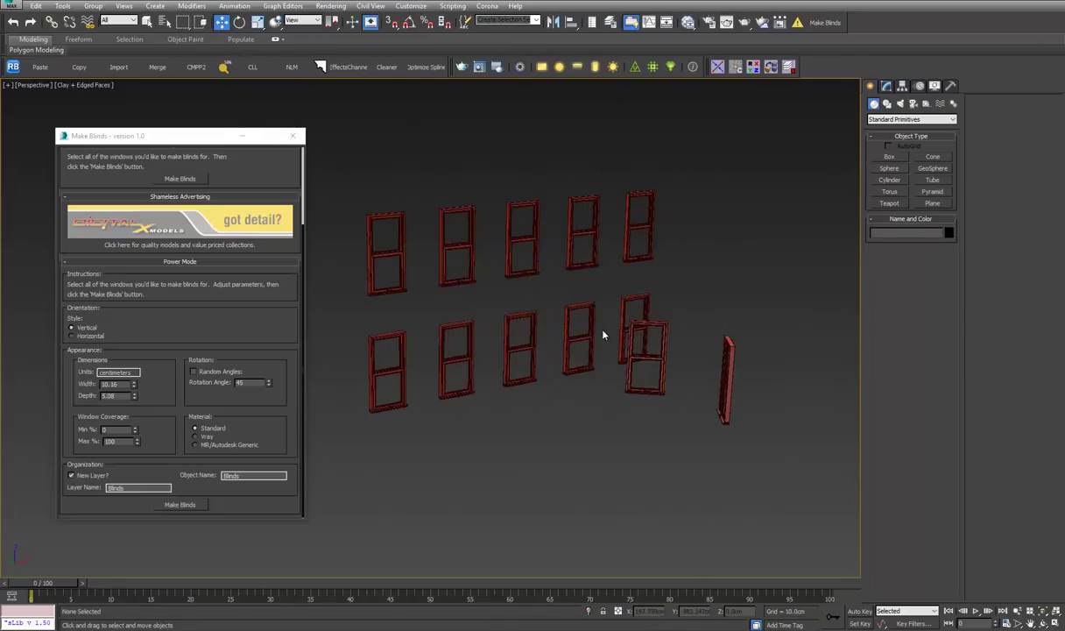
{"action": "mouse_move", "coordinate": [577, 295]}
{"action": "middle_mouse_down", "text": "alt"}
{"action": "mouse_move", "coordinate": [578, 335]}
{"action": "mouse_move", "coordinate": [568, 330]}
{"action": "mouse_move", "coordinate": [578, 325]}
{"action": "middle_mouse_up", "text": "alt"}
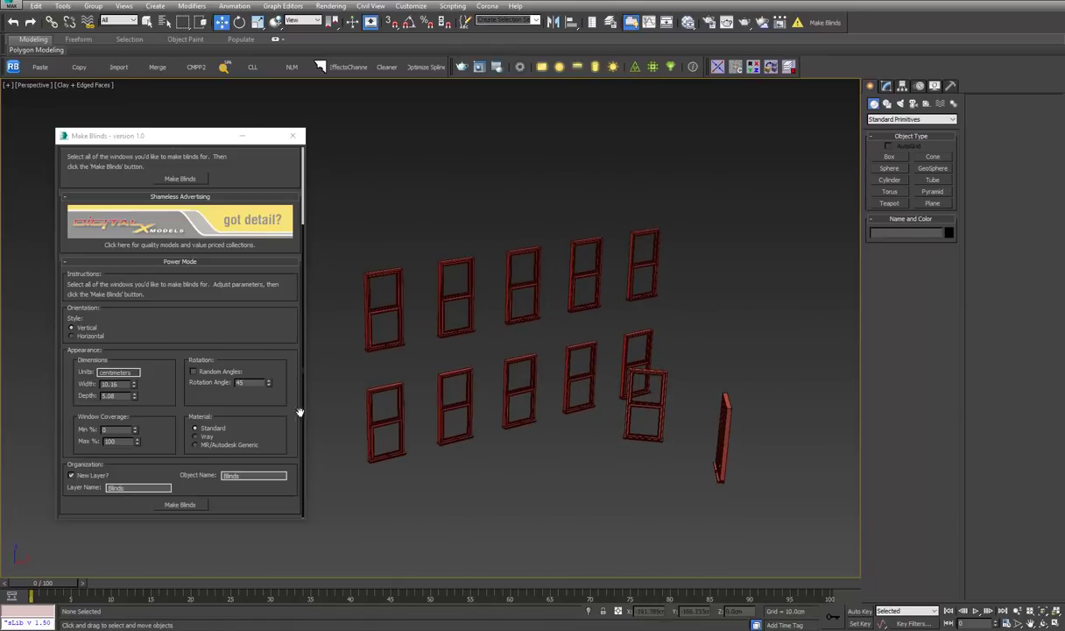
{"action": "left_click", "coordinate": [84, 339]}
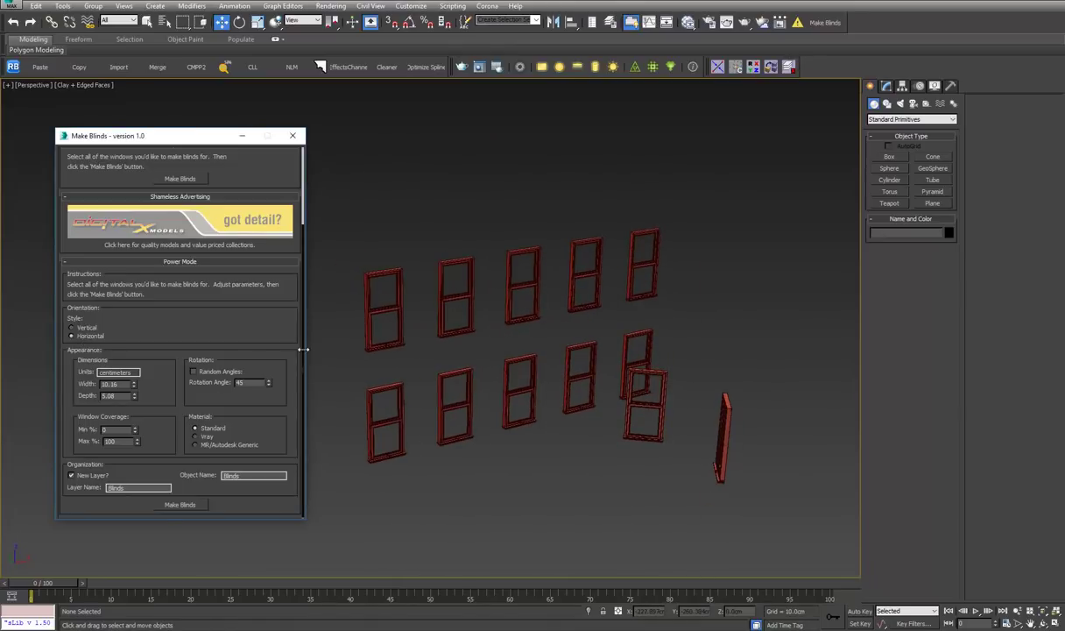
- Generate horizontal blinds in all twelve selected windows and view them from the front
{"action": "left_click_drag", "start_coordinate": [708, 206], "coordinate": [486, 431]}
{"action": "left_click_drag", "start_coordinate": [375, 493], "coordinate": [376, 495]}
{"action": "left_click", "coordinate": [763, 212]}
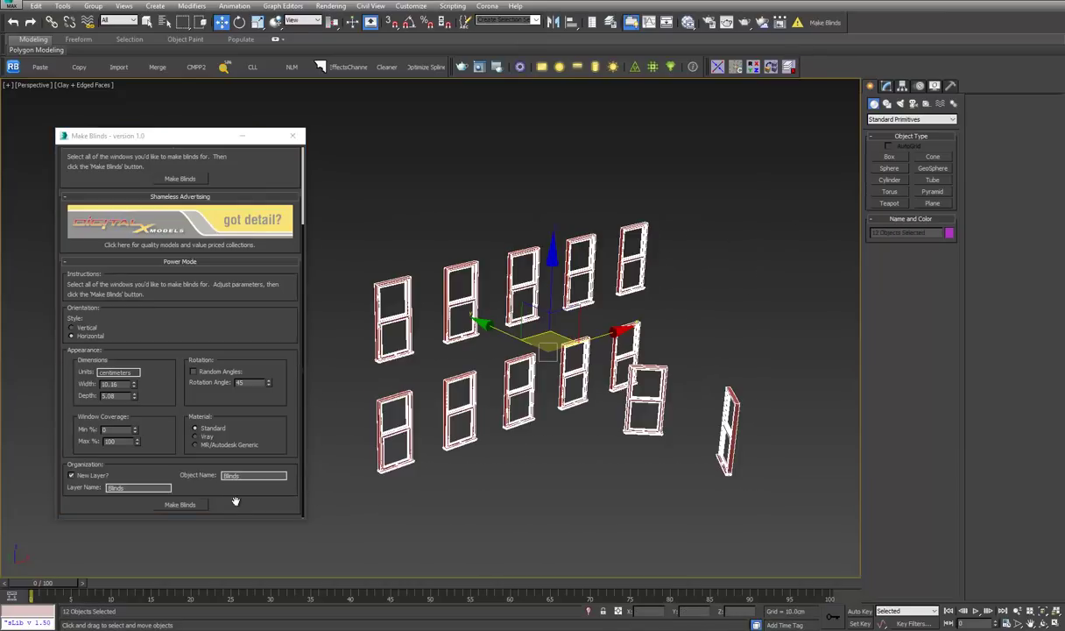
{"action": "left_click", "coordinate": [193, 506]}
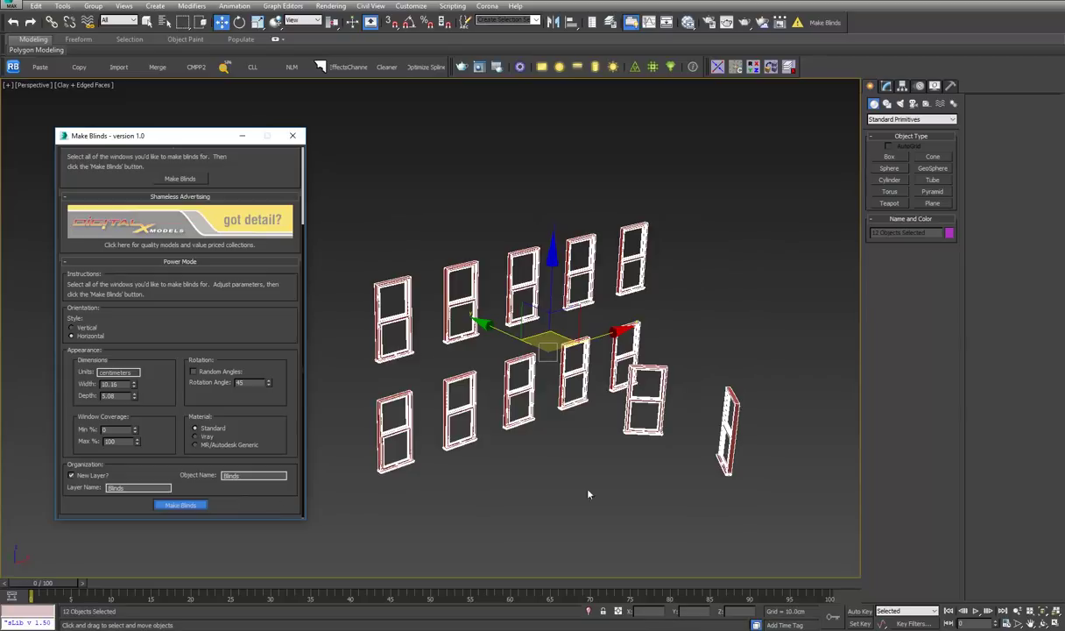
{"action": "mouse_move", "coordinate": [603, 462]}
{"action": "middle_mouse_down", "text": "alt"}
{"action": "mouse_move", "coordinate": [554, 396]}
{"action": "mouse_move", "coordinate": [499, 423]}
{"action": "mouse_move", "coordinate": [422, 408]}
{"action": "mouse_move", "coordinate": [494, 369]}
{"action": "mouse_move", "coordinate": [579, 415]}
{"action": "mouse_move", "coordinate": [546, 384]}
{"action": "middle_mouse_up", "text": "alt"}
{"action": "scroll", "coordinate": [563, 359], "scroll_direction": "up", "scroll_amount": 3}
{"action": "scroll", "coordinate": [563, 359], "scroll_direction": "down", "scroll_amount": 2}
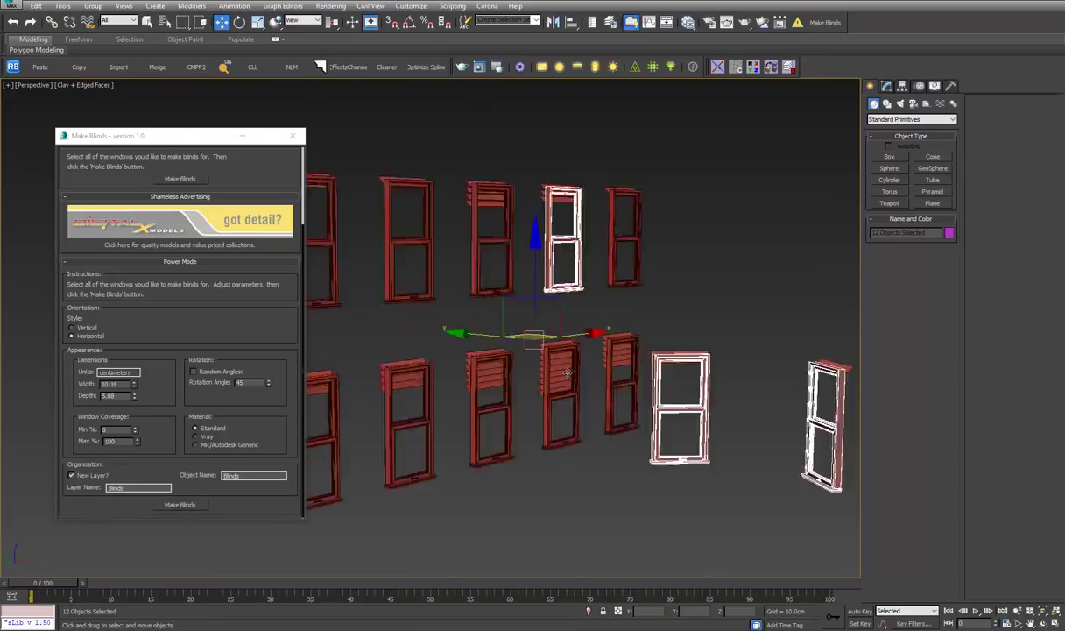
{"action": "scroll", "coordinate": [565, 386], "scroll_direction": "down", "scroll_amount": 3}
- Select the trial horizontal blinds and delete them
{"action": "left_click", "coordinate": [571, 380]}
{"action": "scroll", "coordinate": [567, 359], "scroll_direction": "up", "scroll_amount": 3}
{"action": "left_click", "coordinate": [563, 342]}
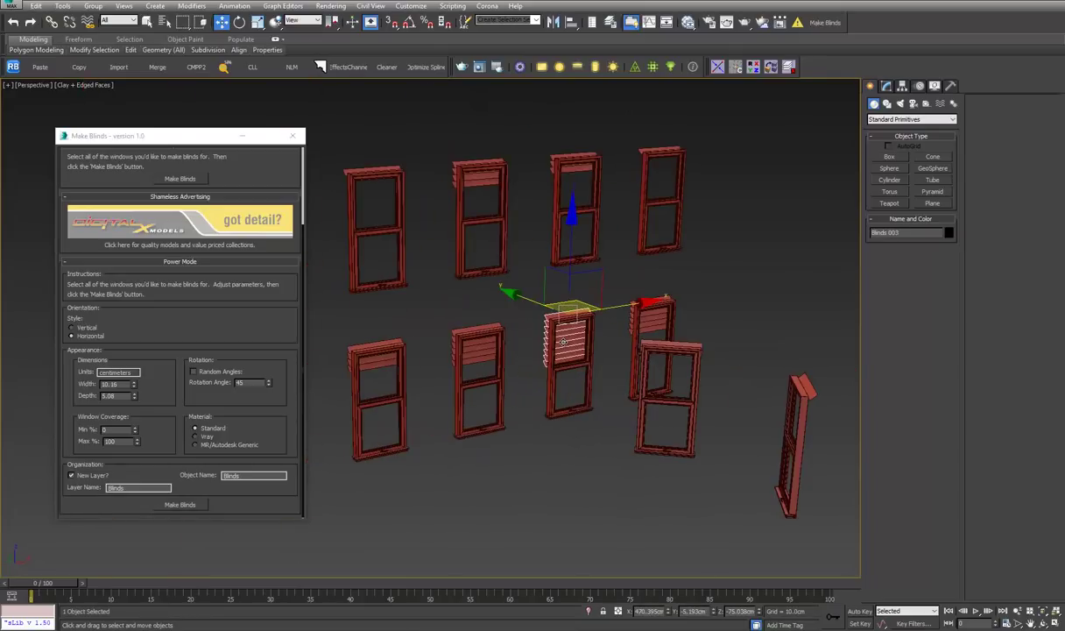
{"action": "middle_click_drag", "start_coordinate": [563, 342], "coordinate": [579, 414], "text": "alt"}
{"action": "scroll", "coordinate": [571, 376], "scroll_direction": "down", "scroll_amount": 2}
{"action": "key", "text": "Delete"}
- Set Window Coverage Min to 50% and generate blinds in all the windows
{"action": "left_click", "coordinate": [115, 430]}
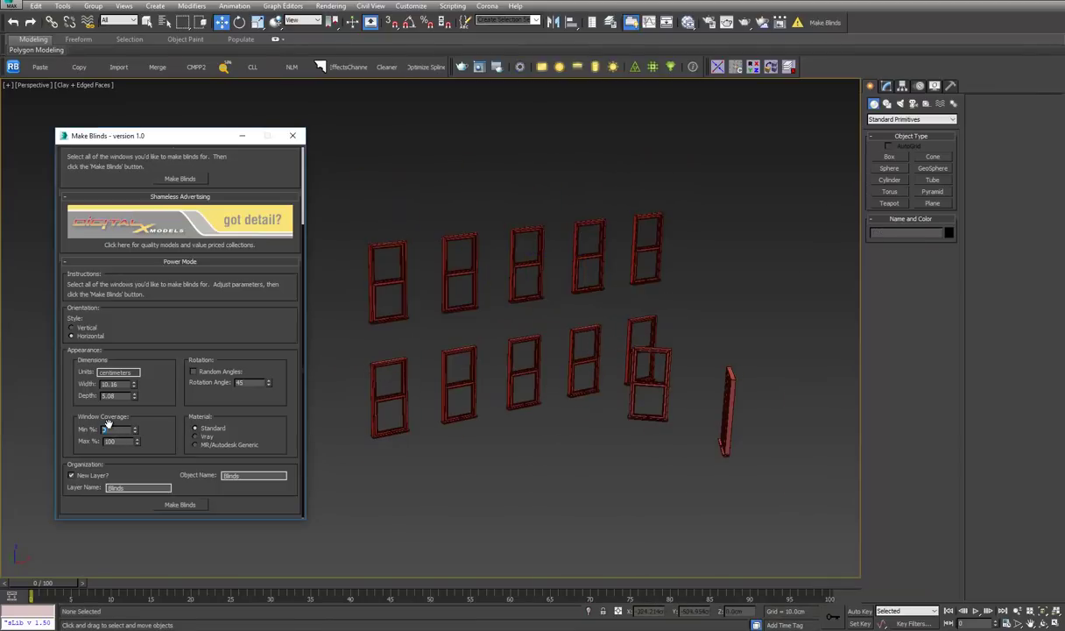
{"action": "left_click", "coordinate": [501, 455]}
{"action": "left_click_drag", "start_coordinate": [372, 465], "coordinate": [372, 462]}
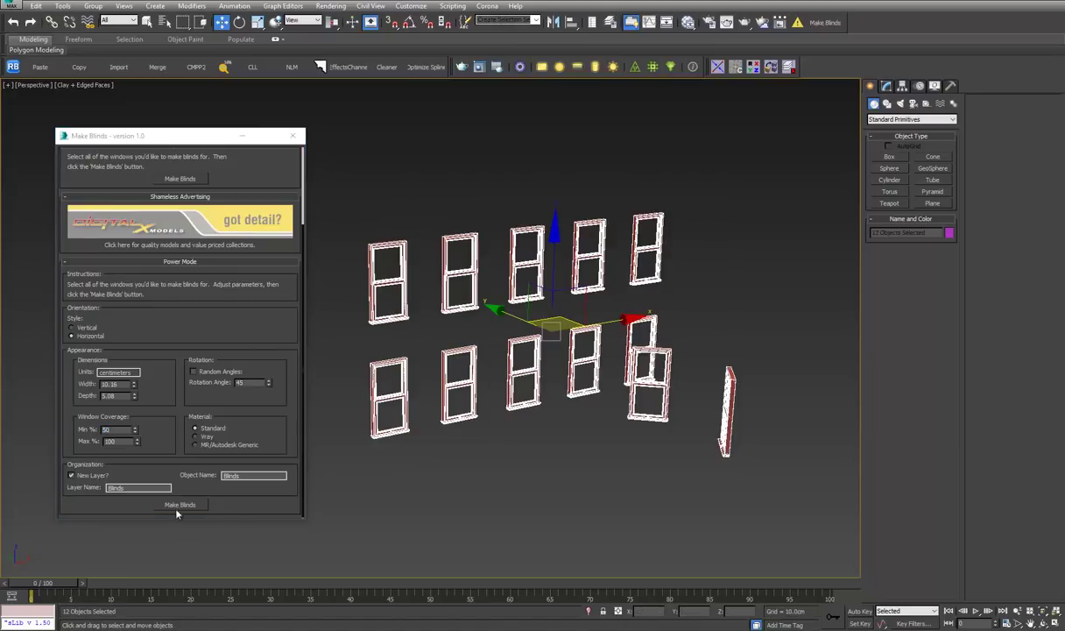
{"action": "left_click", "coordinate": [180, 504]}
- Inspect the 50%-coverage trial blinds, then select and delete them
{"action": "left_click", "coordinate": [596, 436]}
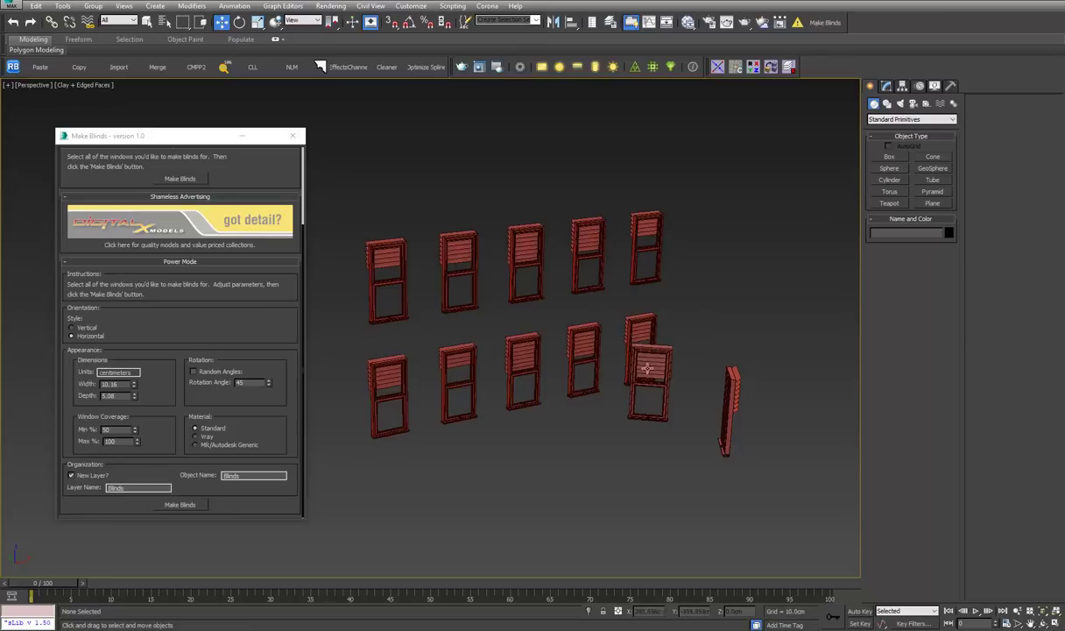
{"action": "middle_click_drag", "start_coordinate": [646, 368], "coordinate": [578, 345], "text": "alt"}
{"action": "left_click", "coordinate": [586, 347]}
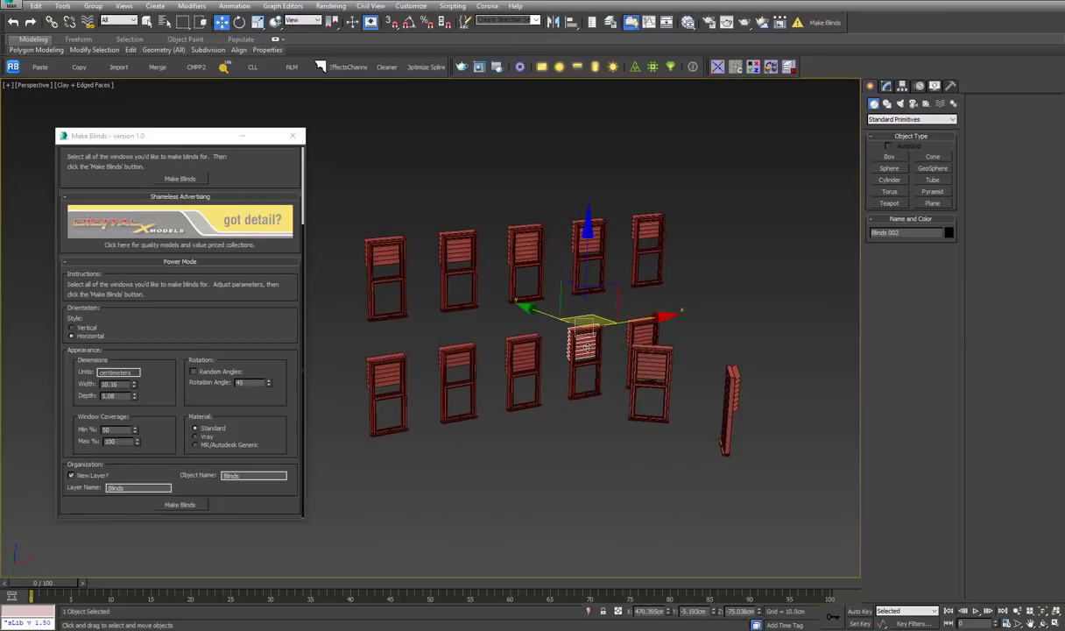
{"action": "key", "text": "Delete"}
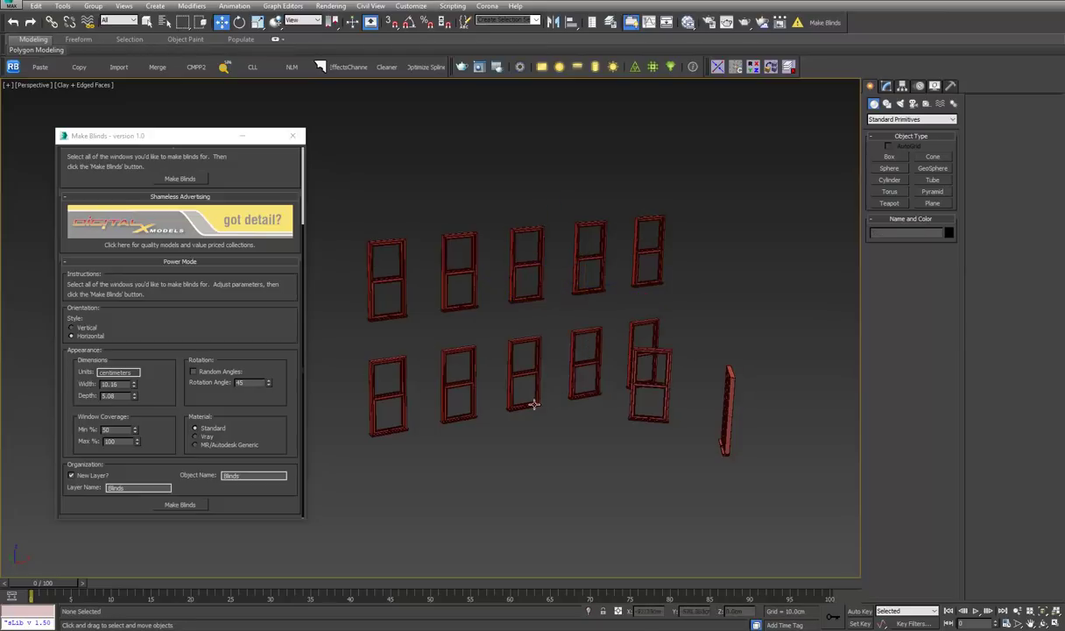
- Choose the Vray material option for the blinds in the Make Blinds dialog
{"action": "middle_click_drag", "start_coordinate": [497, 353], "coordinate": [501, 338], "text": "alt"}
{"action": "left_click", "coordinate": [204, 435]}
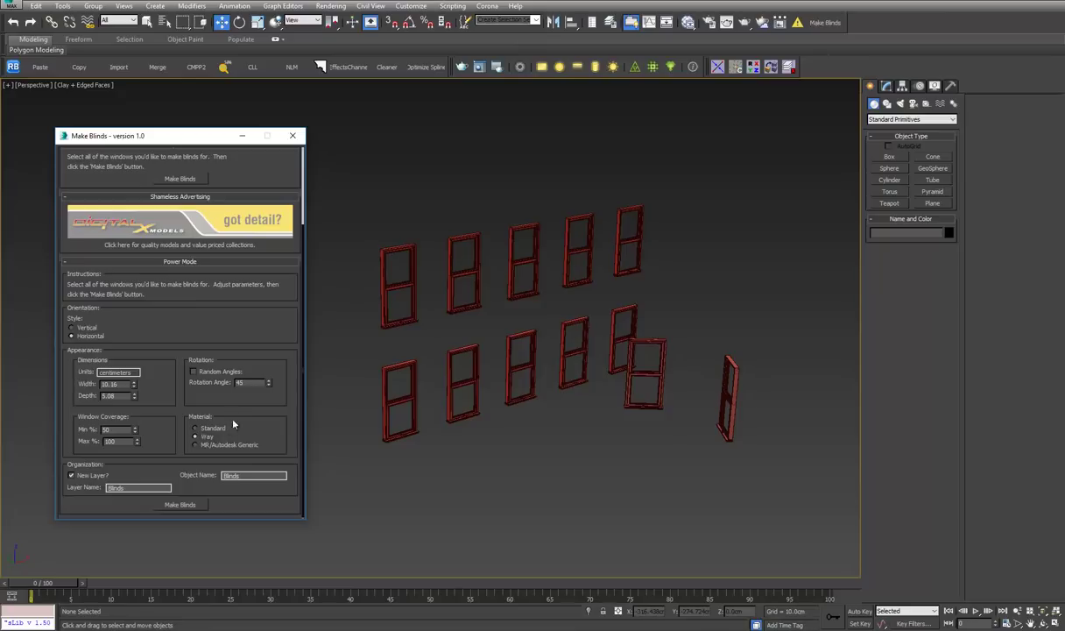
{"action": "scroll", "coordinate": [178, 405], "scroll_direction": "up", "scroll_amount": 2}
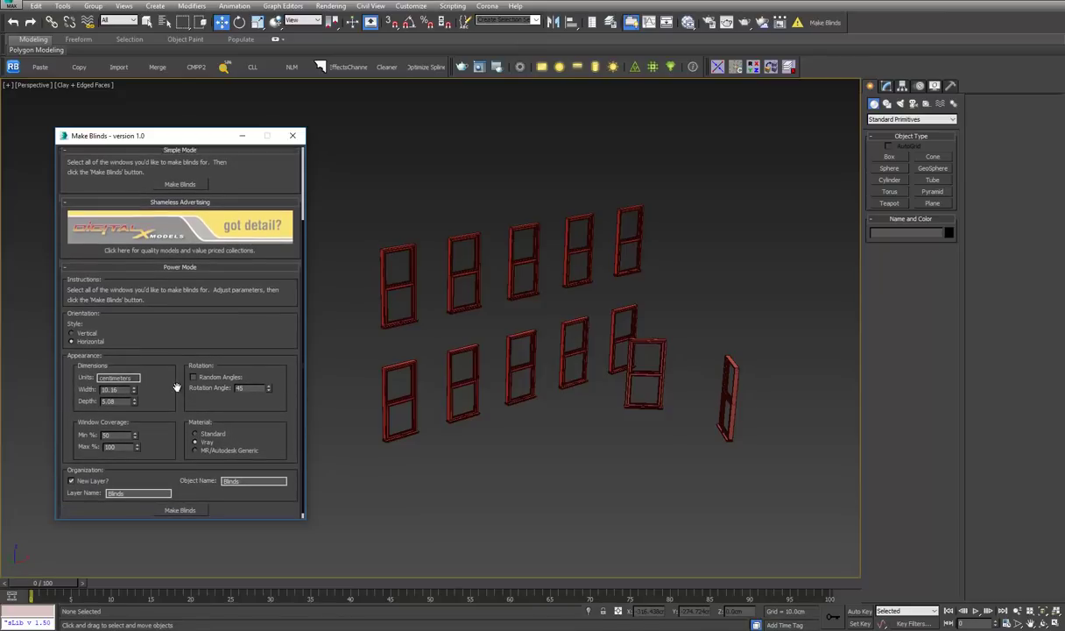
{"action": "middle_click_drag", "start_coordinate": [506, 375], "coordinate": [540, 357]}
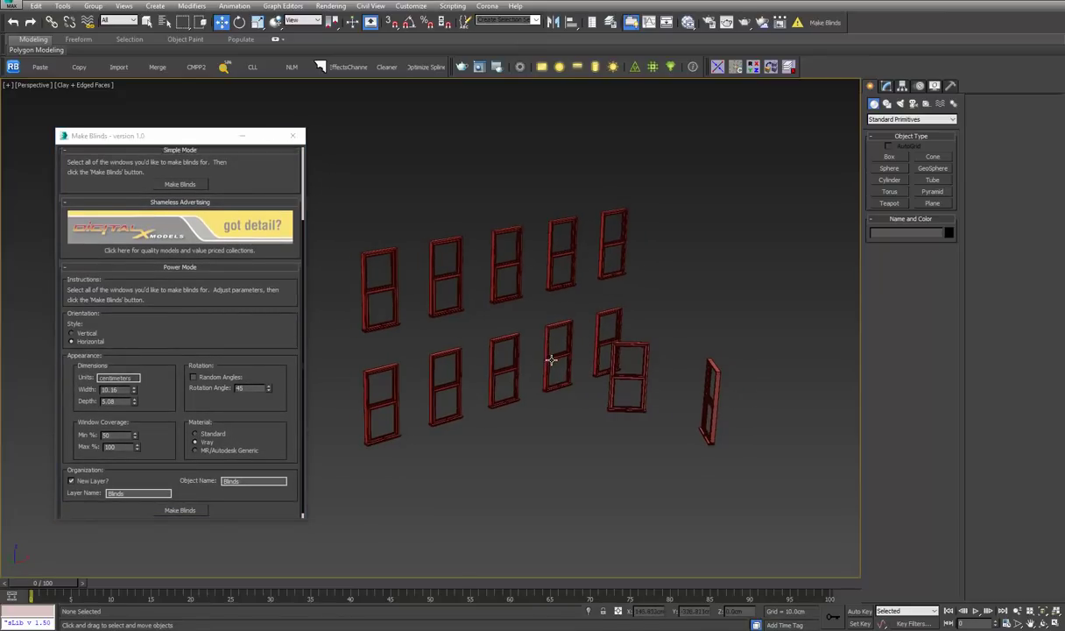
{"action": "middle_click_drag", "start_coordinate": [552, 361], "coordinate": [547, 347], "text": "alt"}
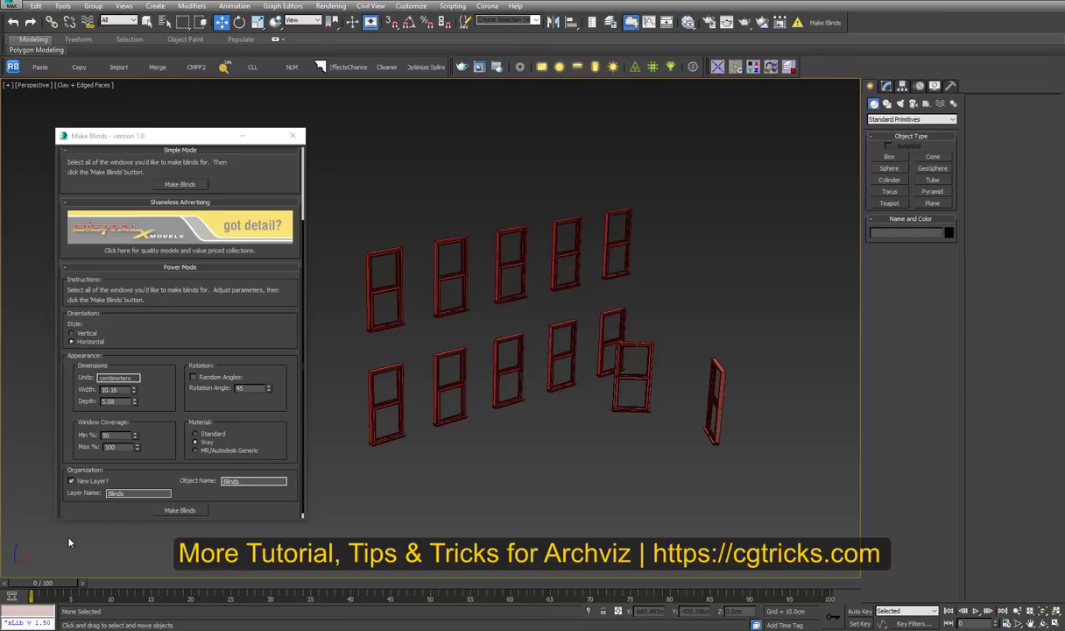